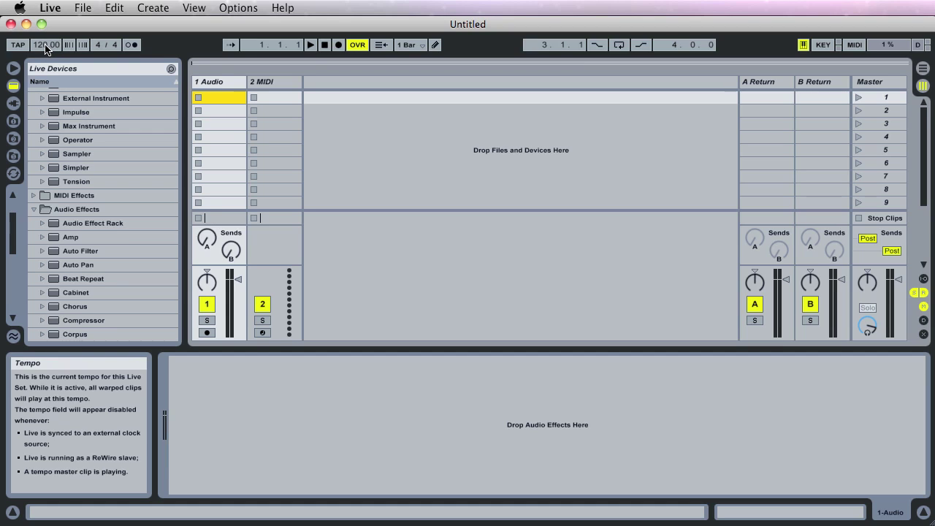
Change the song tempo in the Control Bar from 120 to 128 BPM.
{"action": "left_click", "coordinate": [49, 47]}
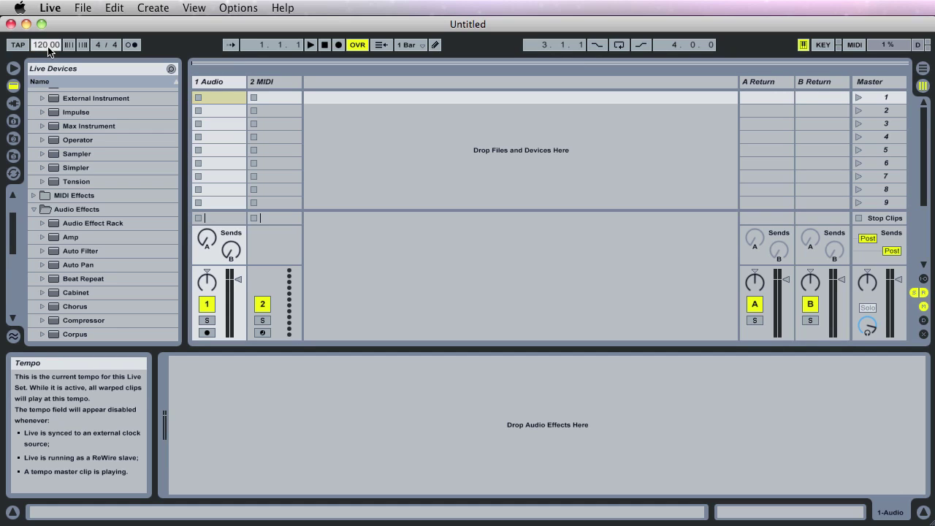
{"action": "type", "text": "128"}
{"action": "key", "text": "Return"}
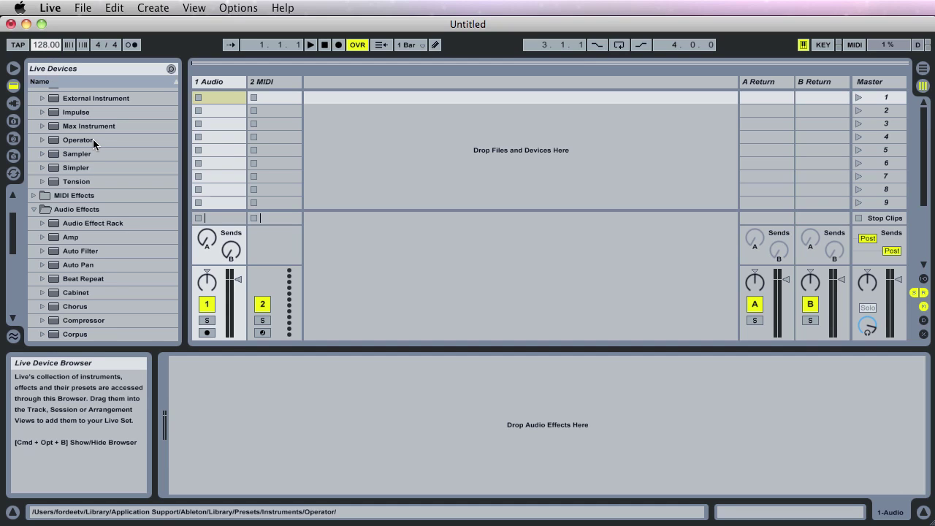
Collapse the Instruments and Audio Effects folders in the device browser.
{"action": "scroll", "coordinate": [107, 169], "scroll_direction": "up", "scroll_amount": 3}
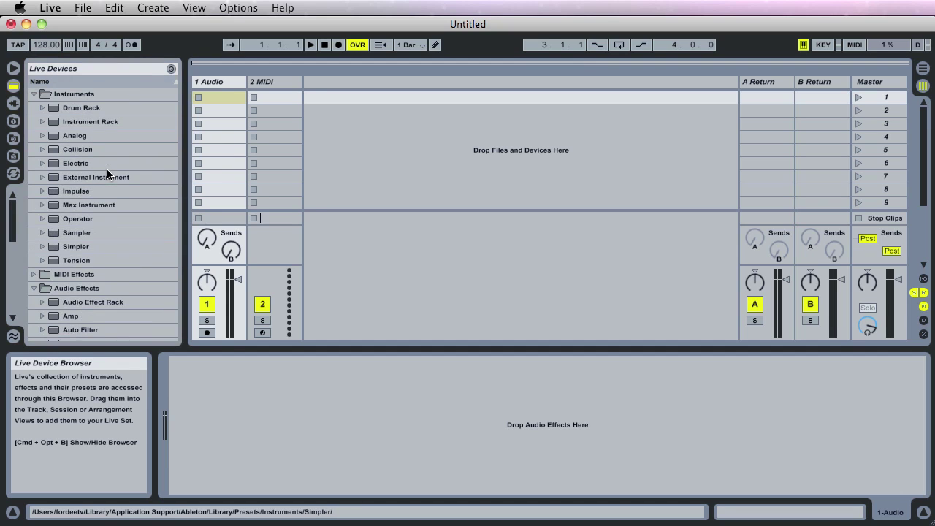
{"action": "left_click", "coordinate": [33, 94]}
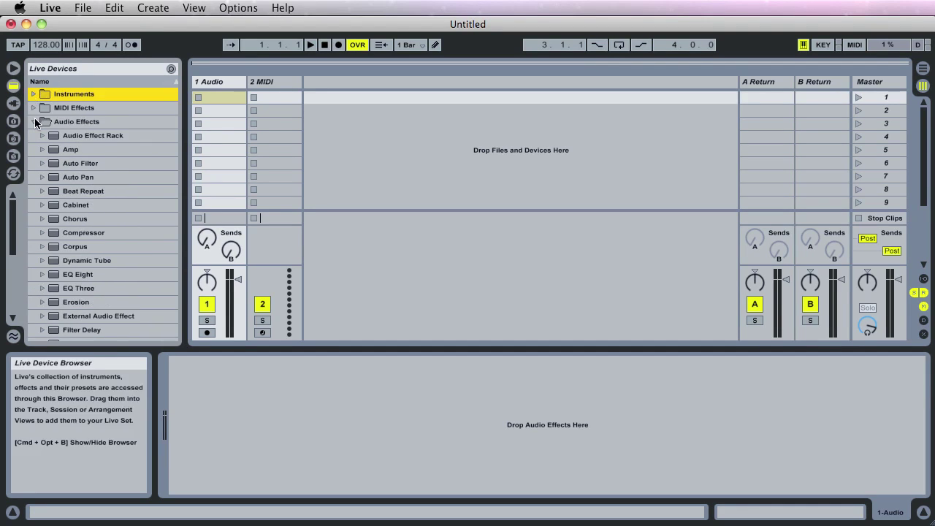
{"action": "key", "text": "Down"}
{"action": "key", "text": "Down"}
{"action": "key", "text": "Left"}
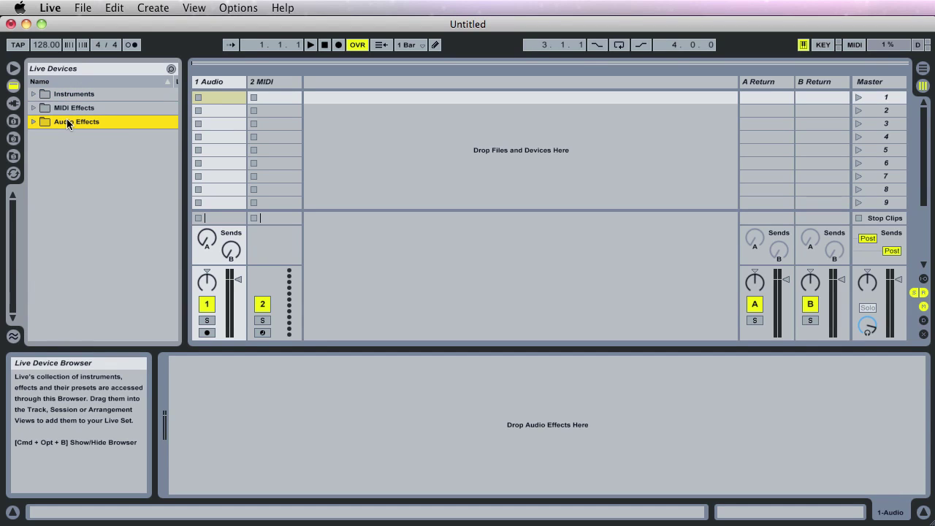
Hide and reshow the browser, then expand the Instruments folder.
{"action": "left_click", "coordinate": [14, 71]}
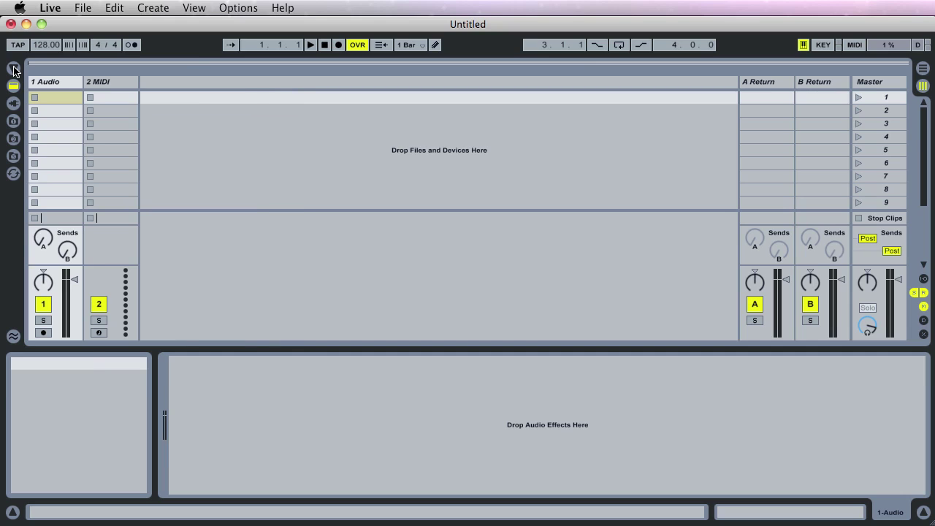
{"action": "left_click", "coordinate": [14, 69]}
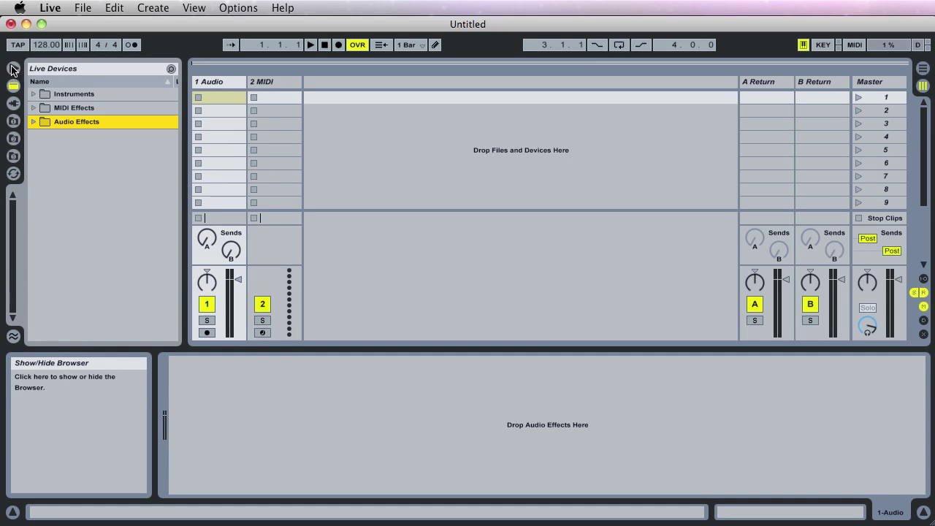
{"action": "left_click", "coordinate": [13, 70]}
{"action": "left_click", "coordinate": [13, 70]}
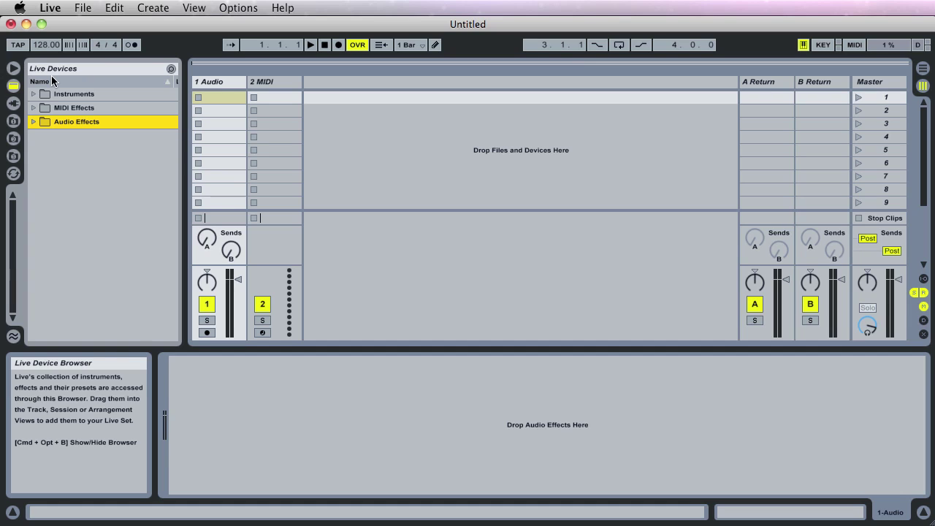
{"action": "left_click", "coordinate": [34, 93]}
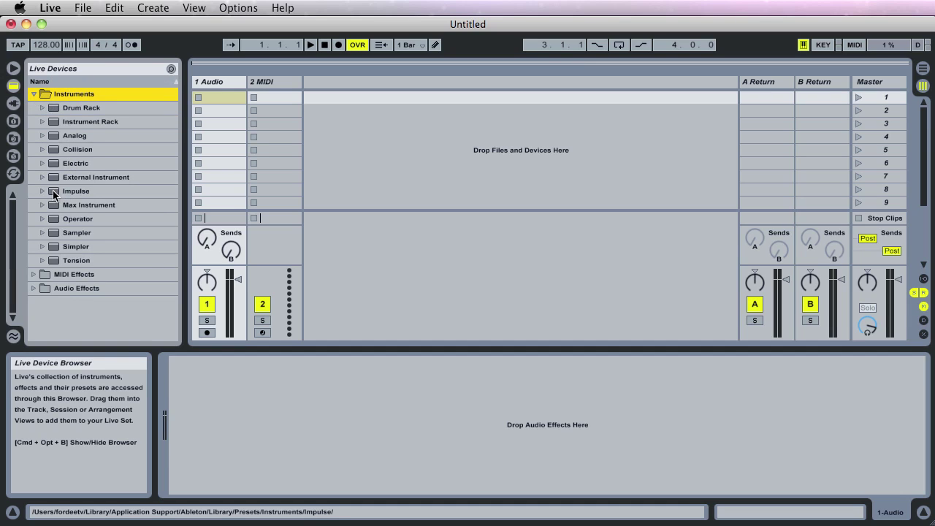
Add Impulse on a new track and delete the default Audio and MIDI tracks.
{"action": "left_click_drag", "start_coordinate": [54, 192], "coordinate": [381, 148]}
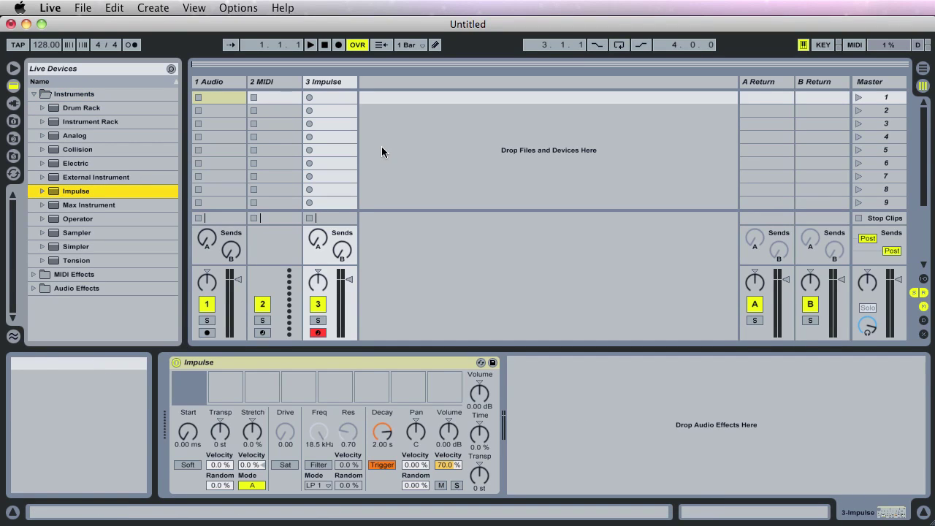
{"action": "left_click", "coordinate": [219, 84]}
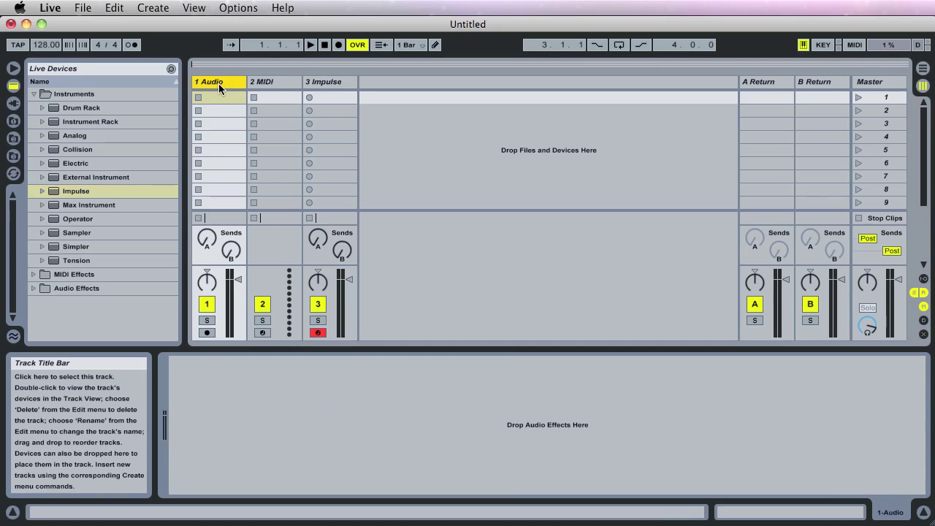
{"action": "key", "text": "Delete"}
{"action": "key", "text": "Delete"}
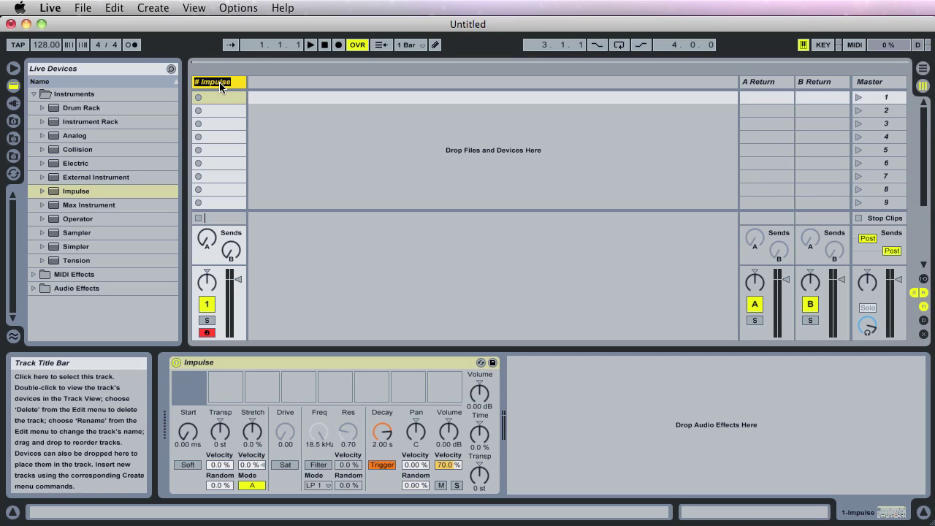
Rename the Impulse track to 'Drum Kit'.
{"action": "type", "text": "um Kit"}
{"action": "key", "text": "Return"}
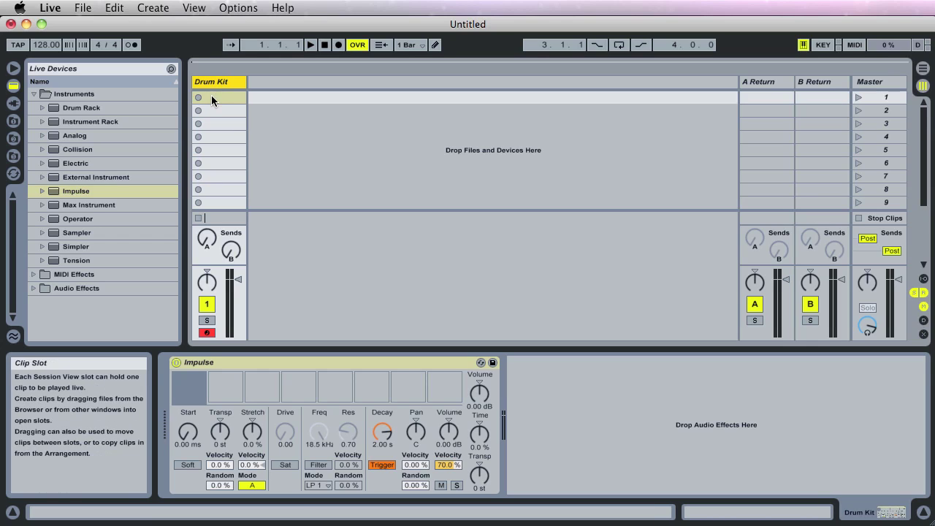
{"action": "mouse_move", "coordinate": [186, 389]}
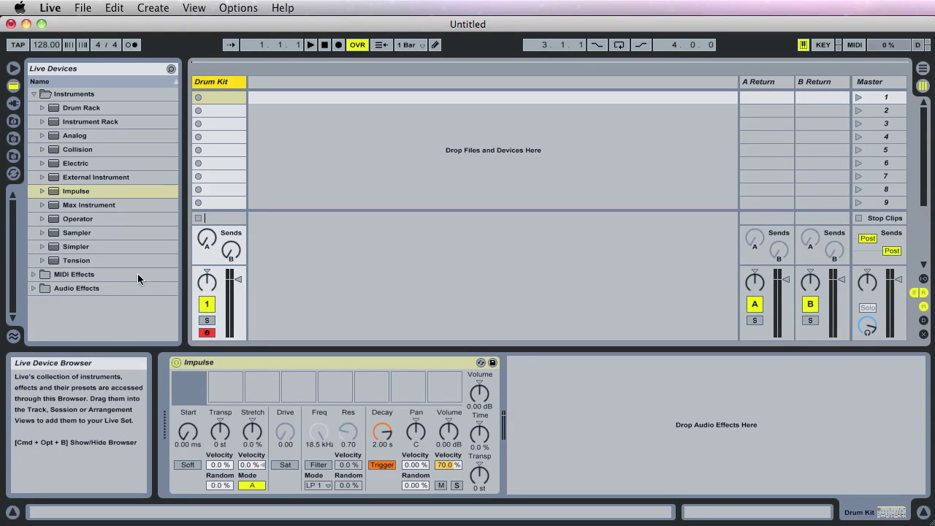
In the File Browser, go up a folder and open BASS DRUM HITS.
{"action": "left_click", "coordinate": [15, 138]}
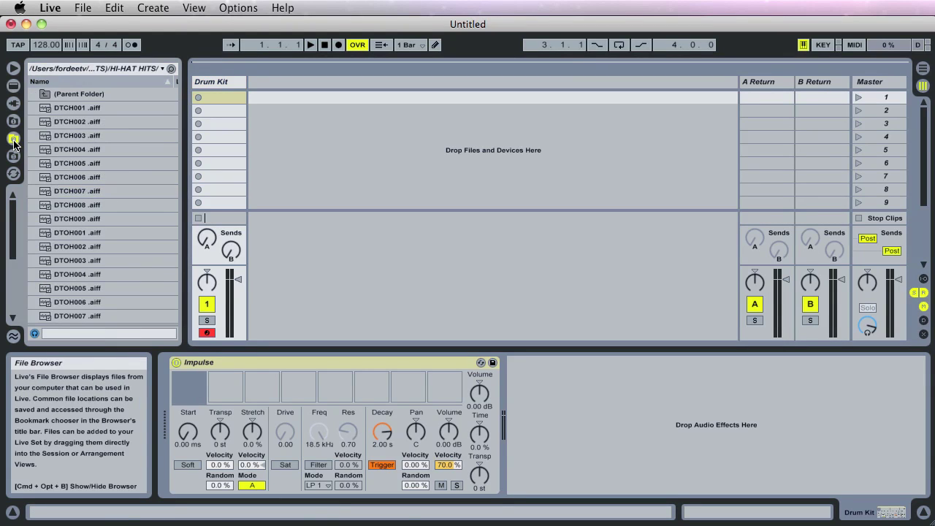
{"action": "double_click", "coordinate": [63, 95]}
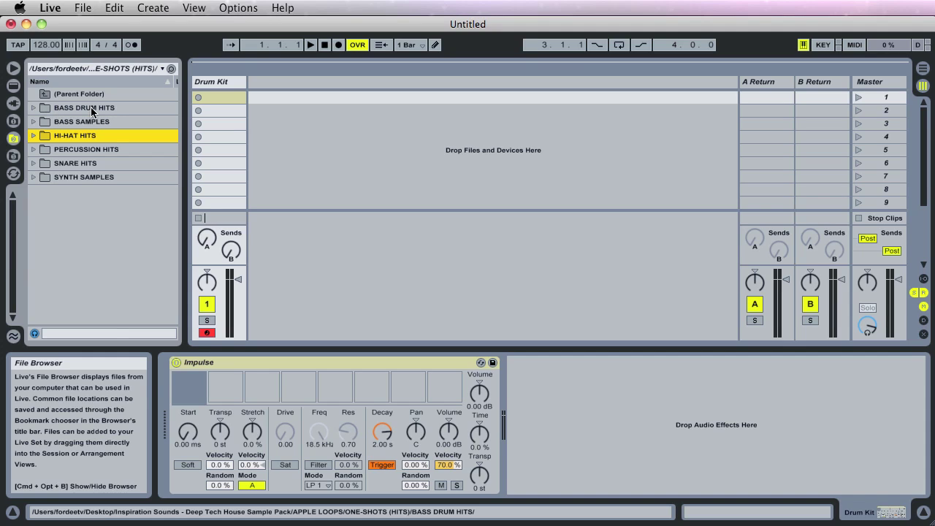
{"action": "double_click", "coordinate": [67, 111]}
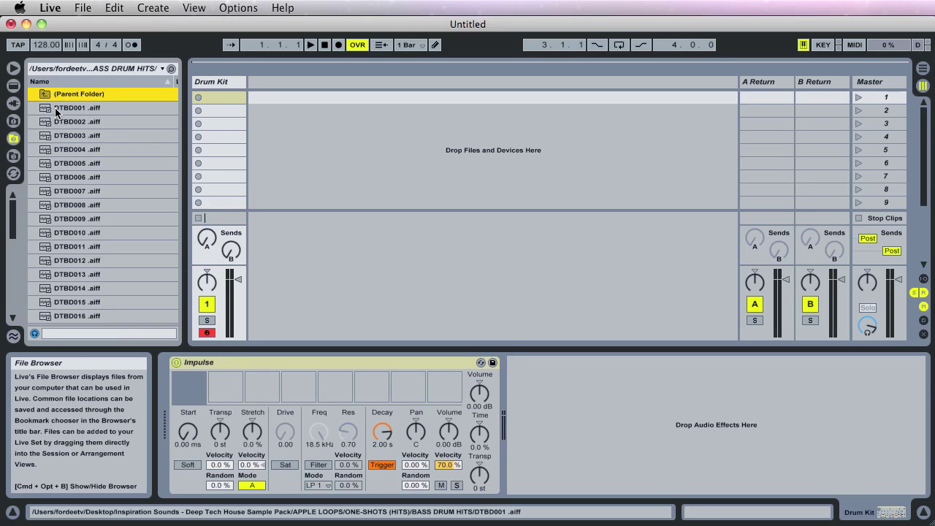
Preview kick samples DTBD001 through DTBD004, settling on DTBD001.aiff.
{"action": "left_click", "coordinate": [55, 107]}
{"action": "left_click", "coordinate": [58, 125]}
{"action": "left_click", "coordinate": [59, 136]}
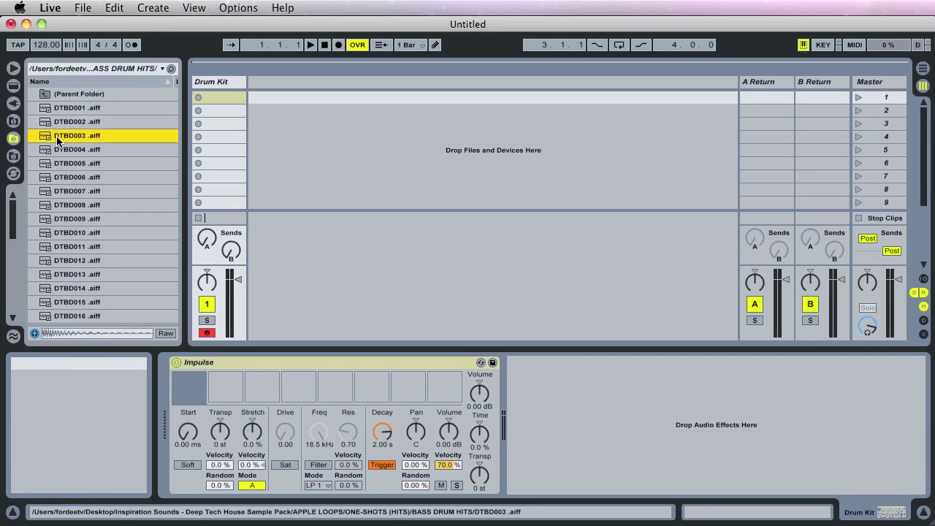
{"action": "left_click", "coordinate": [63, 150]}
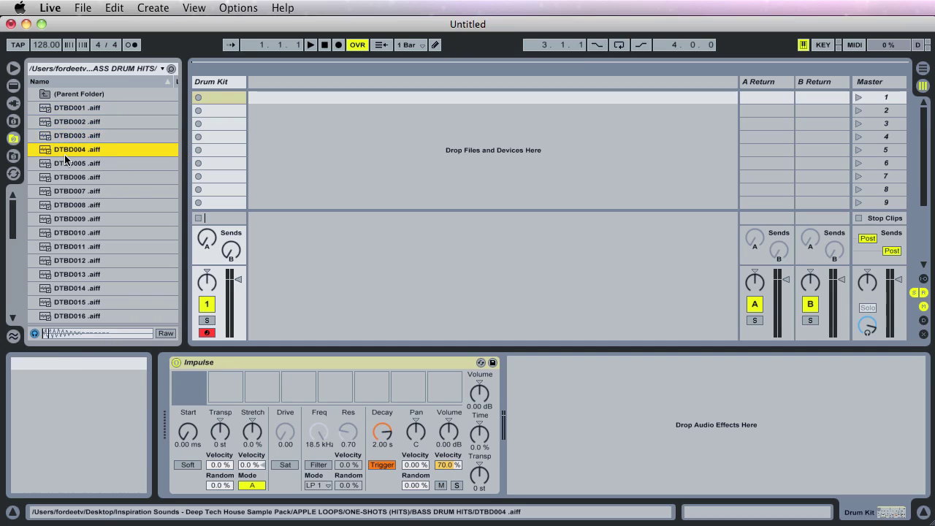
{"action": "left_click", "coordinate": [81, 107]}
Load DTBD001.aiff into Impulse's first sample slot and audition it several times.
{"action": "left_click_drag", "start_coordinate": [57, 111], "coordinate": [193, 393]}
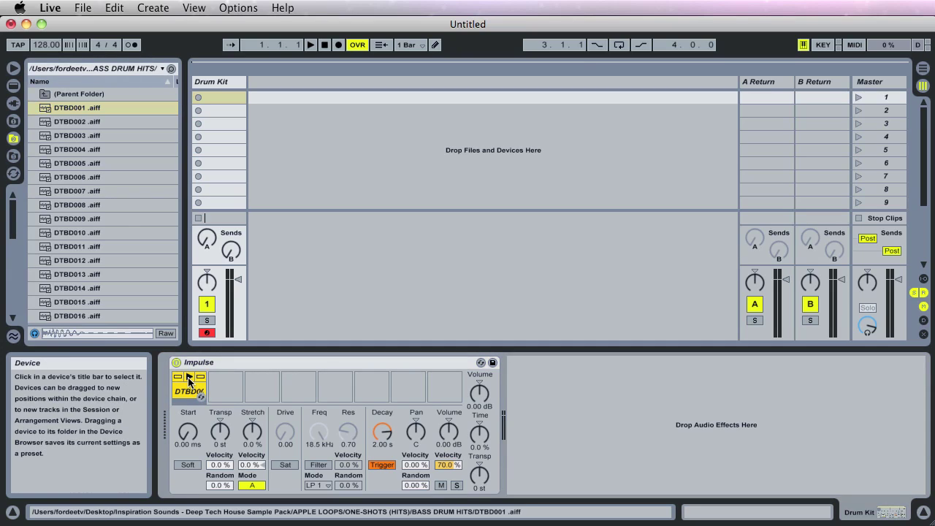
{"action": "left_click", "coordinate": [189, 378]}
{"action": "left_click", "coordinate": [189, 378]}
{"action": "left_click", "coordinate": [189, 378]}
{"action": "left_click", "coordinate": [189, 378]}
Test the kick slot's mute and solo buttons, leaving both off.
{"action": "left_click", "coordinate": [179, 378]}
{"action": "left_click", "coordinate": [201, 378]}
{"action": "left_click", "coordinate": [201, 378]}
{"action": "left_click", "coordinate": [178, 377]}
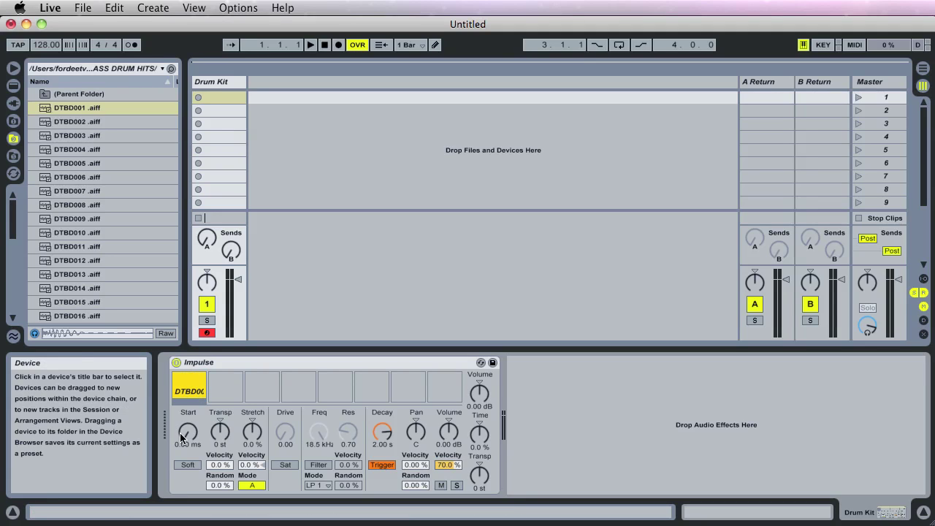
Try kick start offsets of 27.0, 21.4 and 20.6 ms, auditioning between changes.
{"action": "left_click_drag", "start_coordinate": [180, 436], "coordinate": [188, 429]}
{"action": "left_click", "coordinate": [189, 380]}
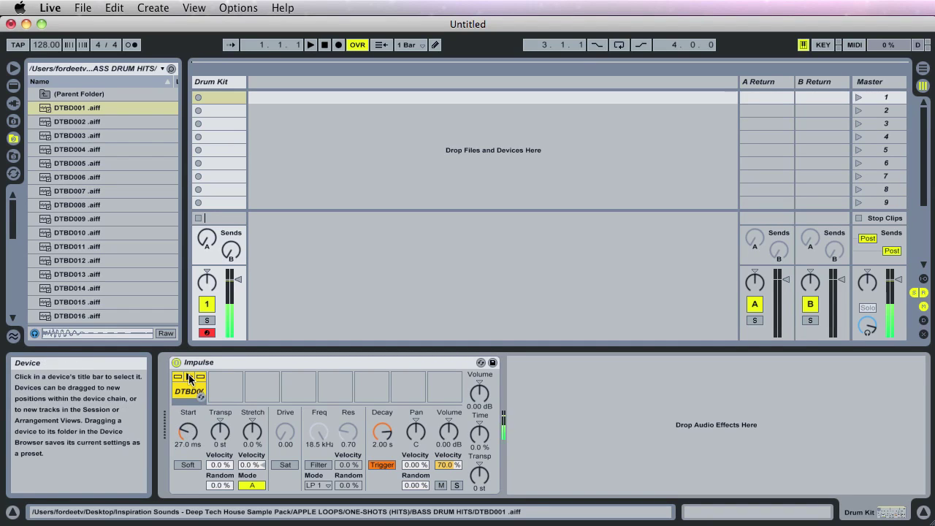
{"action": "left_click_drag", "start_coordinate": [188, 431], "coordinate": [188, 374]}
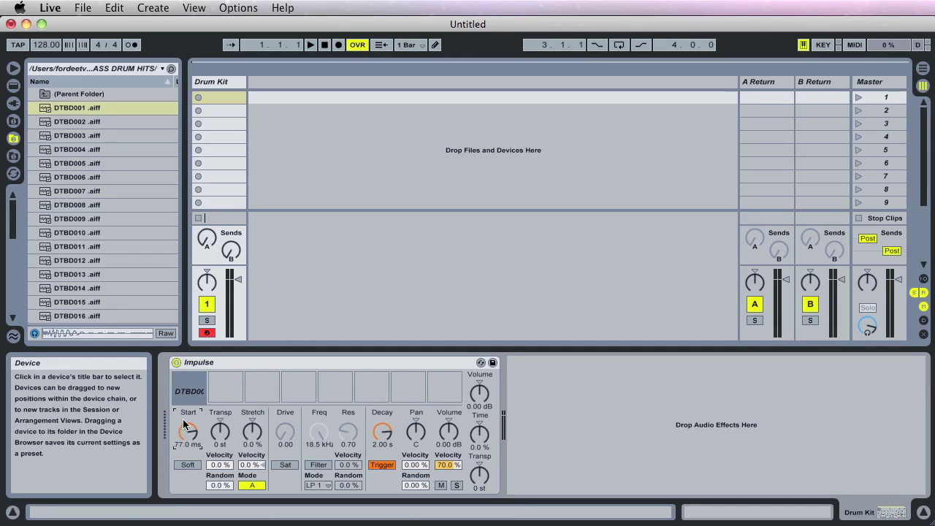
{"action": "left_click", "coordinate": [188, 380]}
{"action": "left_click_drag", "start_coordinate": [188, 432], "coordinate": [188, 475]}
Enable the kick slot's filter, keep type LP 1, then switch it off again.
{"action": "left_click", "coordinate": [315, 465]}
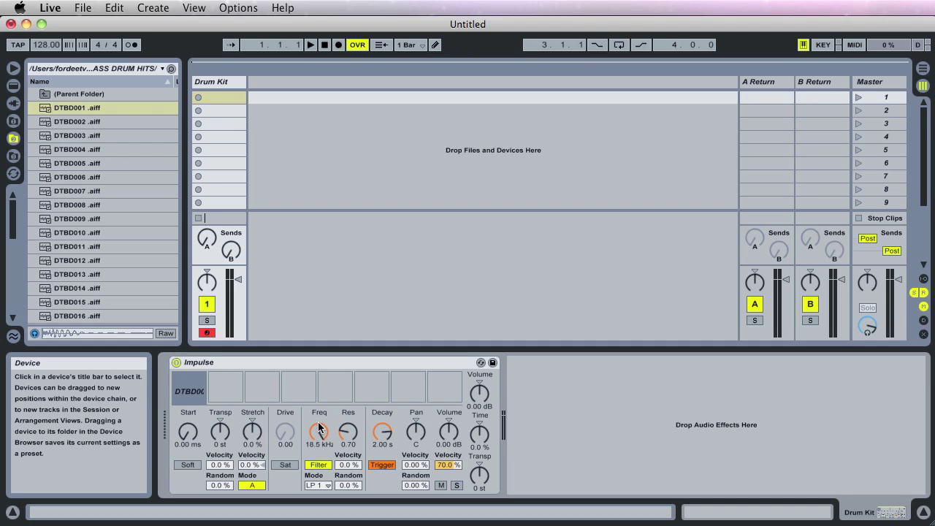
{"action": "left_click", "coordinate": [319, 487]}
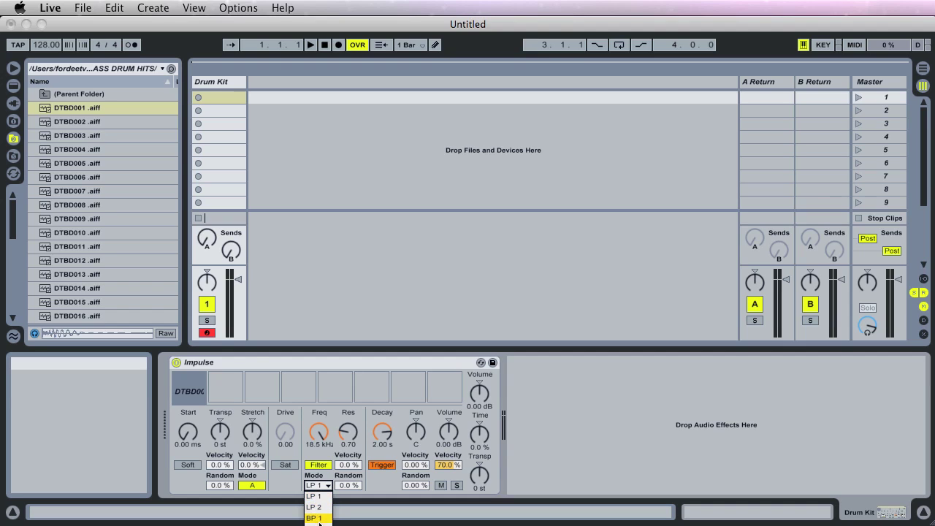
{"action": "left_click", "coordinate": [317, 485]}
{"action": "left_click", "coordinate": [319, 466]}
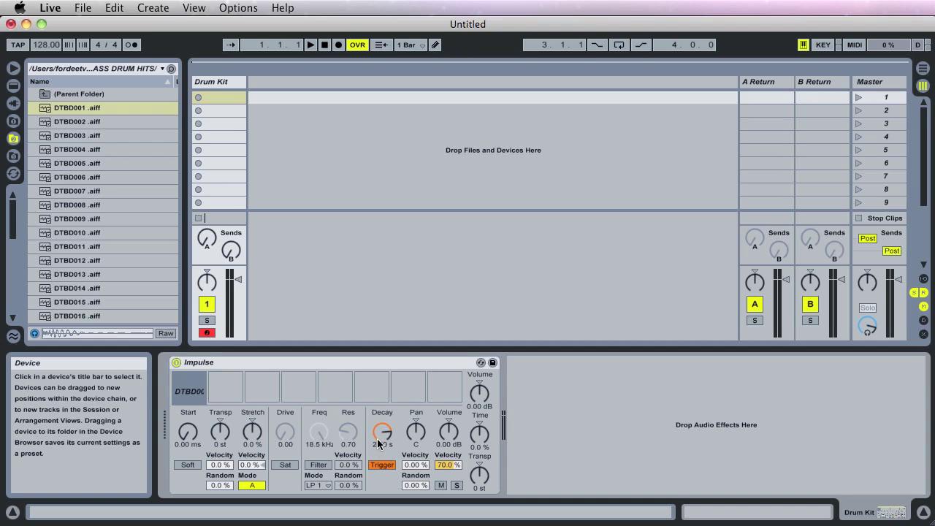
Shorten the kick's decay to 16.7 ms, audition it, then undo back to 2.00 s.
{"action": "left_click_drag", "start_coordinate": [377, 439], "coordinate": [377, 511]}
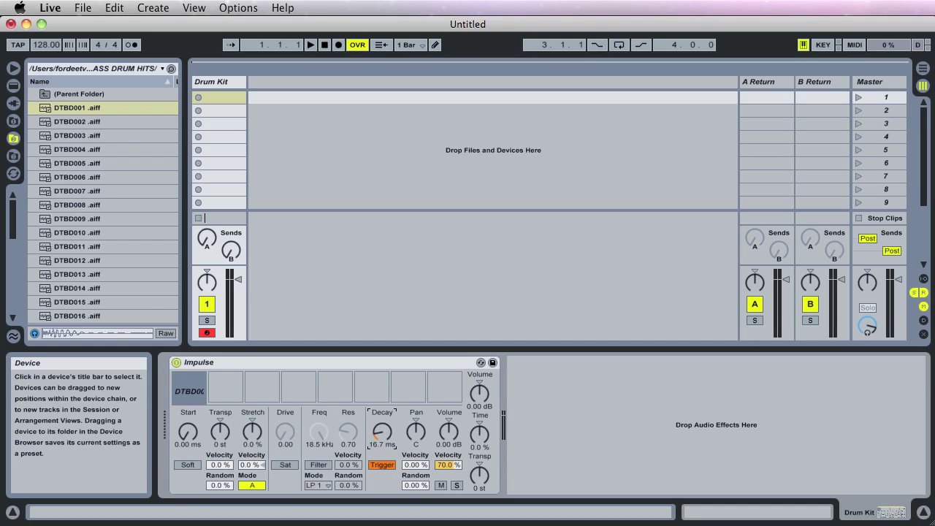
{"action": "left_click", "coordinate": [188, 378]}
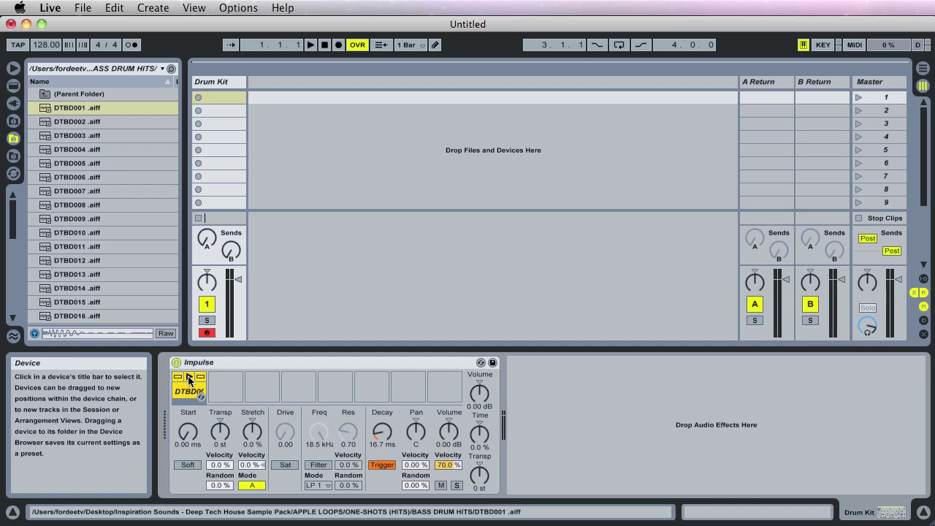
{"action": "key", "text": "super+z"}
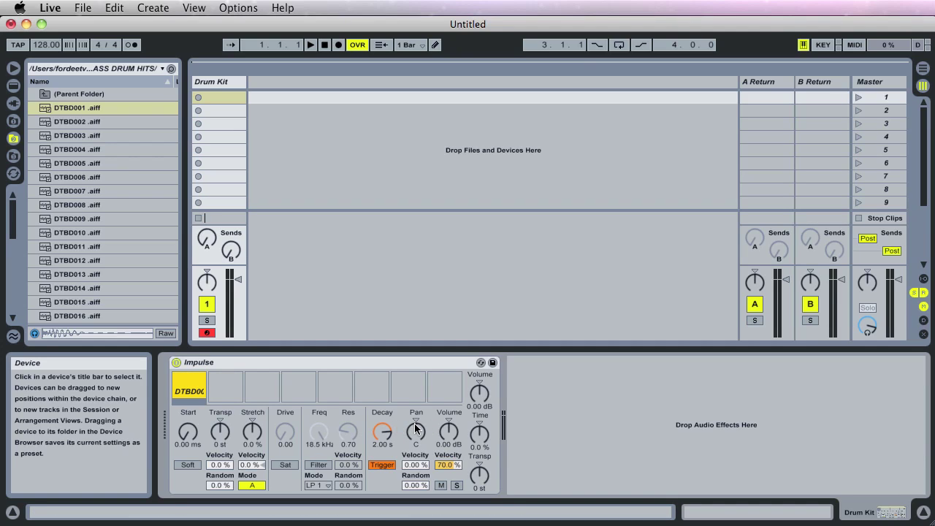
{"action": "mouse_move", "coordinate": [415, 431]}
{"action": "left_mouse_down"}
{"action": "mouse_move", "coordinate": [415, 454]}
{"action": "mouse_move", "coordinate": [415, 427]}
{"action": "mouse_move", "coordinate": [414, 436]}
{"action": "left_mouse_up"}
{"action": "key", "text": "Delete"}
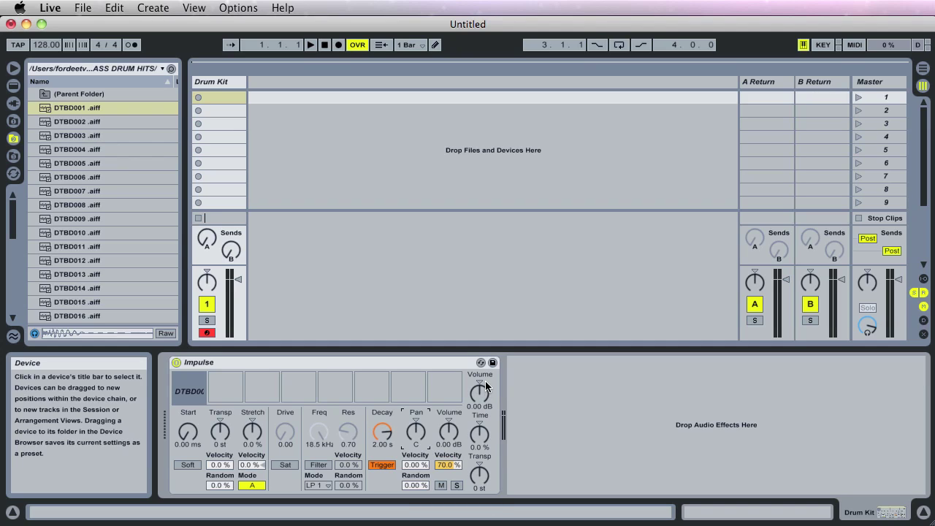
{"action": "mouse_move", "coordinate": [220, 385]}
{"action": "mouse_move", "coordinate": [435, 391]}
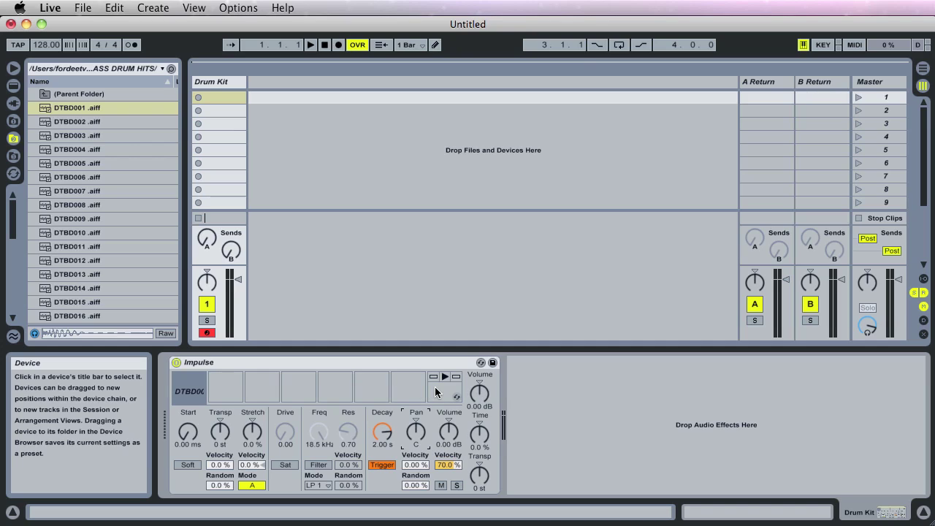
Create an empty MIDI clip on Drum Kit and enable MIDI Editor Preview.
{"action": "double_click", "coordinate": [217, 96]}
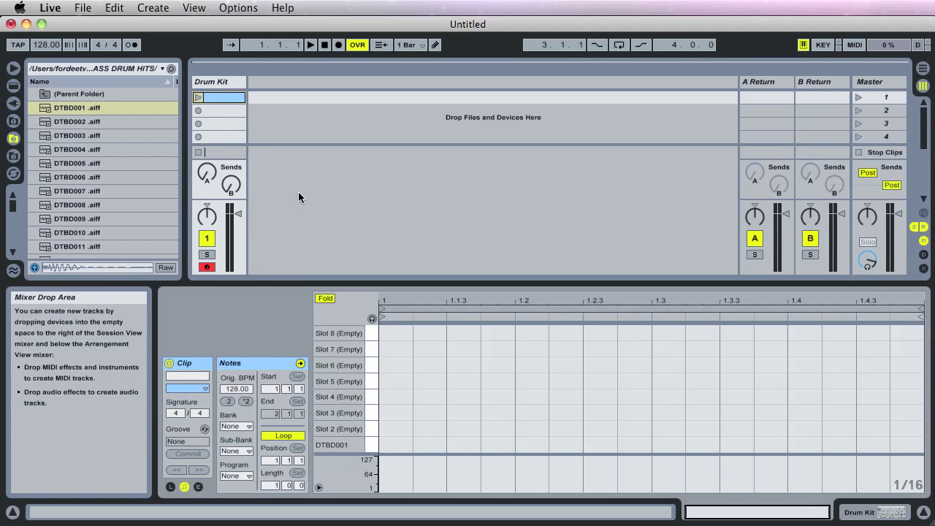
{"action": "left_click", "coordinate": [338, 447]}
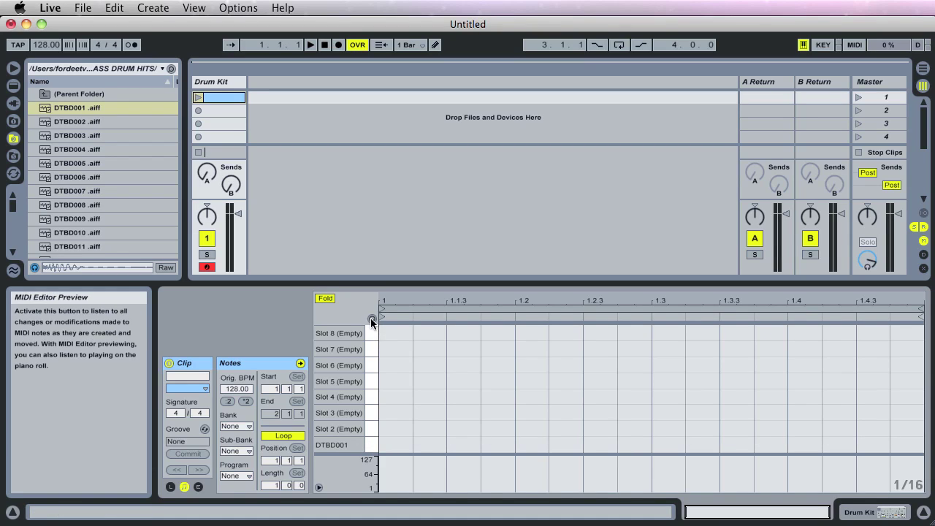
{"action": "left_click", "coordinate": [371, 320]}
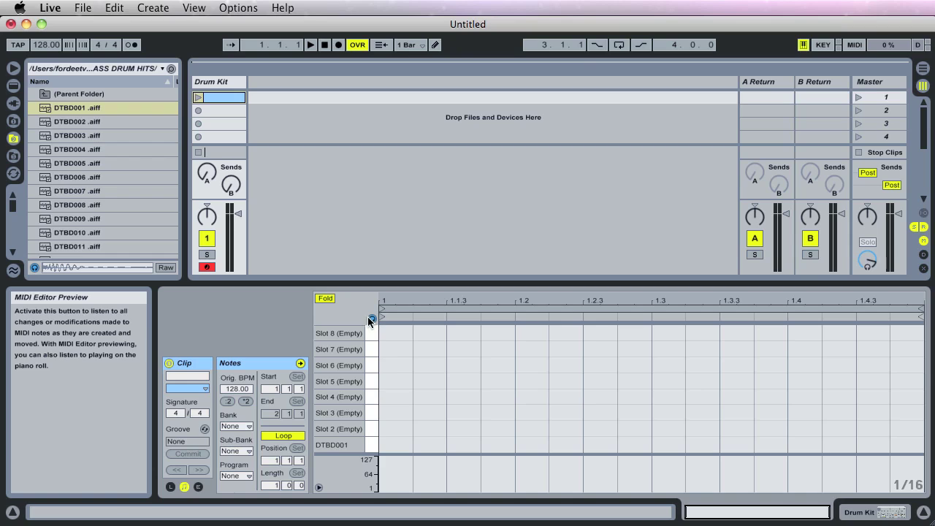
Add DTBD001 kick notes at beats 1.1.1 and 1.2.1.
{"action": "left_click", "coordinate": [370, 447]}
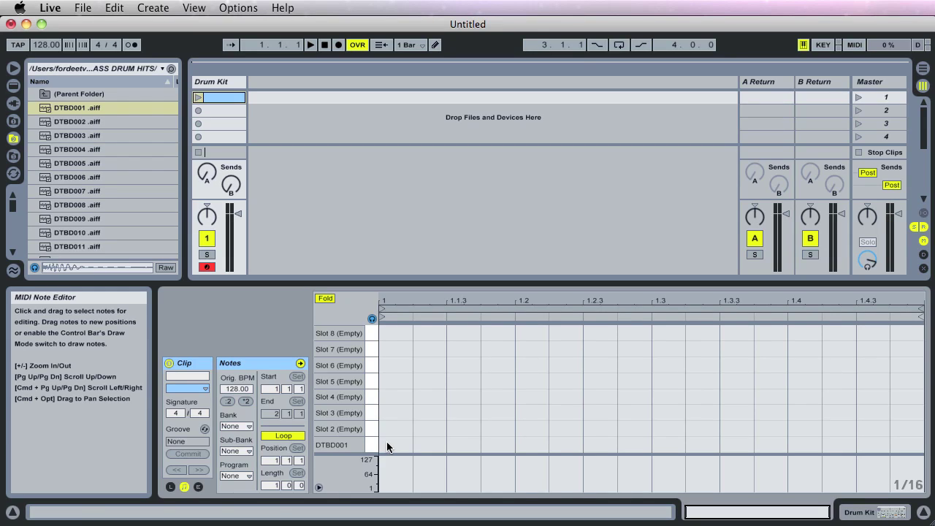
{"action": "double_click", "coordinate": [387, 444]}
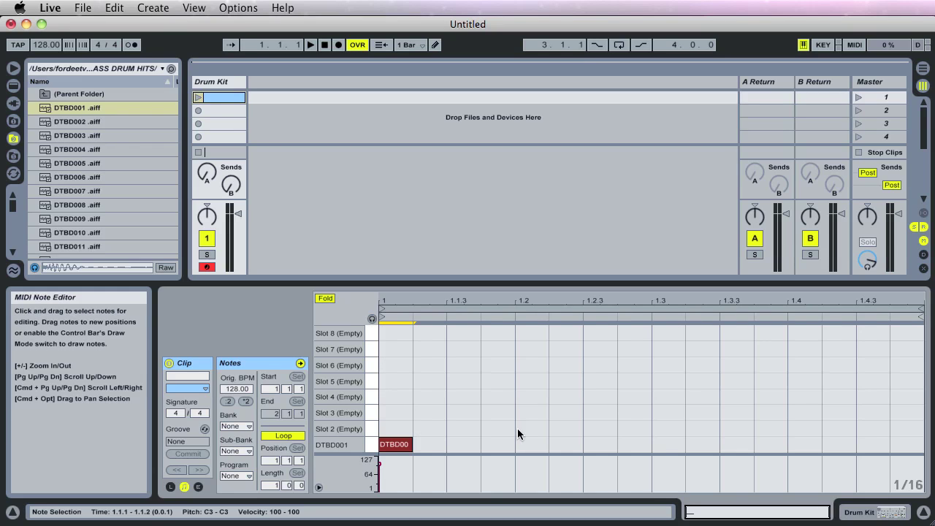
{"action": "double_click", "coordinate": [527, 445]}
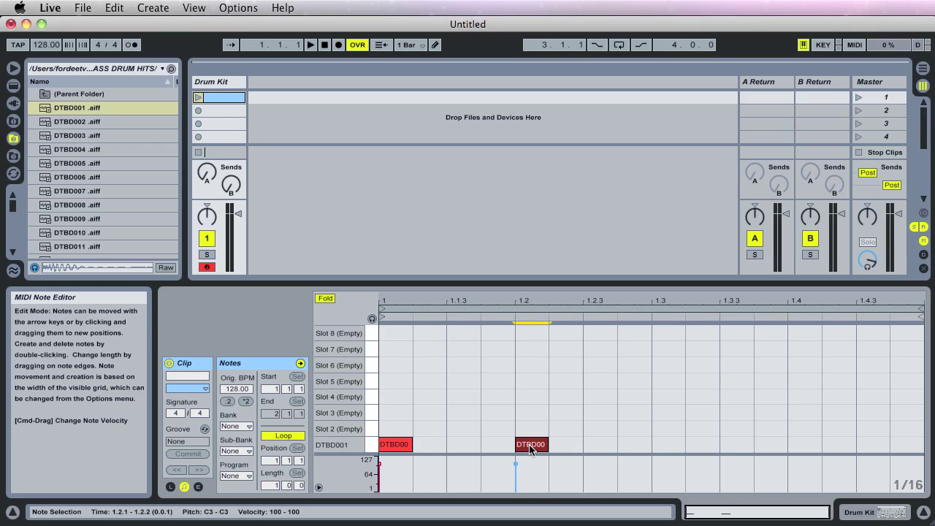
Switch to Draw Mode and draw kick notes on beats 1.3 and 1.4.
{"action": "right_click", "coordinate": [560, 333]}
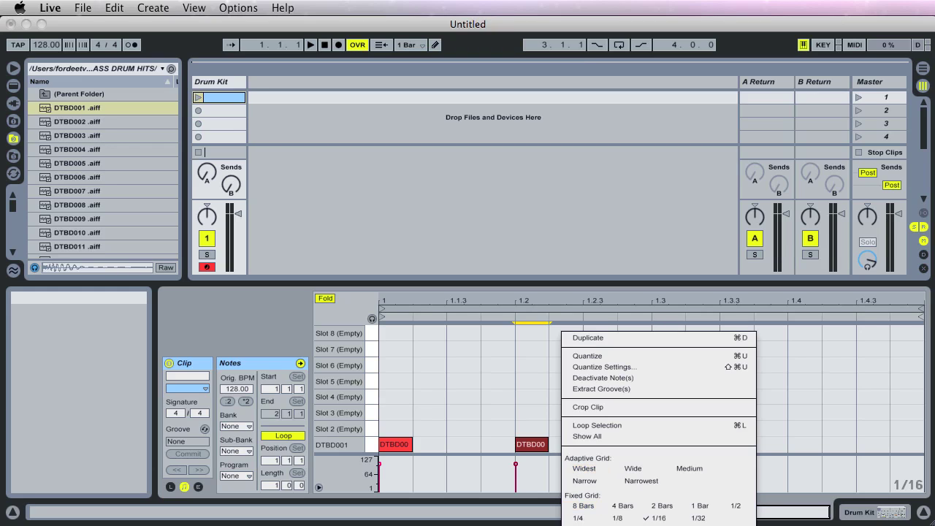
{"action": "key", "text": "super+b"}
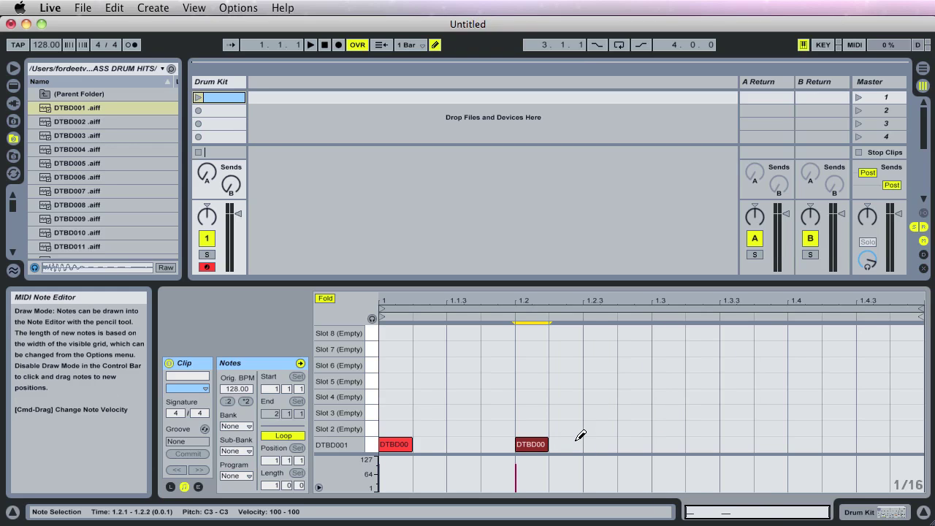
{"action": "left_click", "coordinate": [676, 443]}
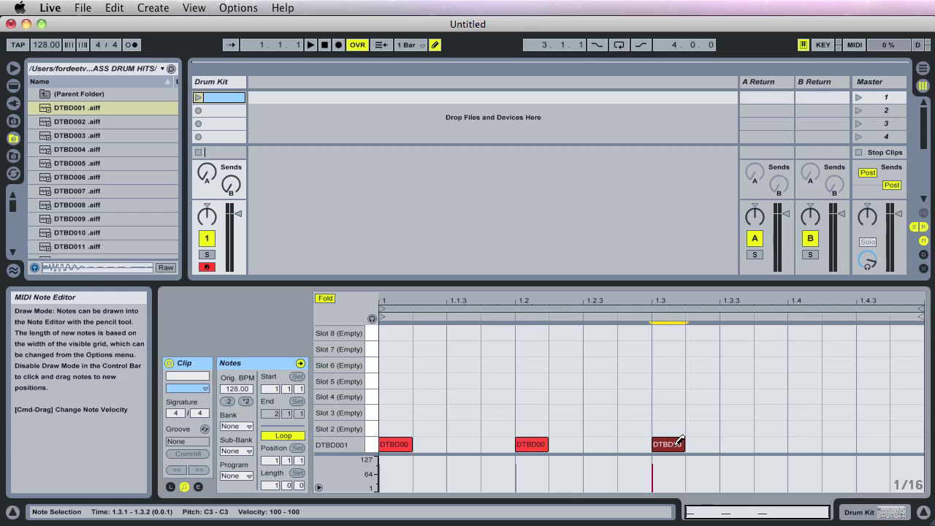
{"action": "left_click", "coordinate": [804, 443]}
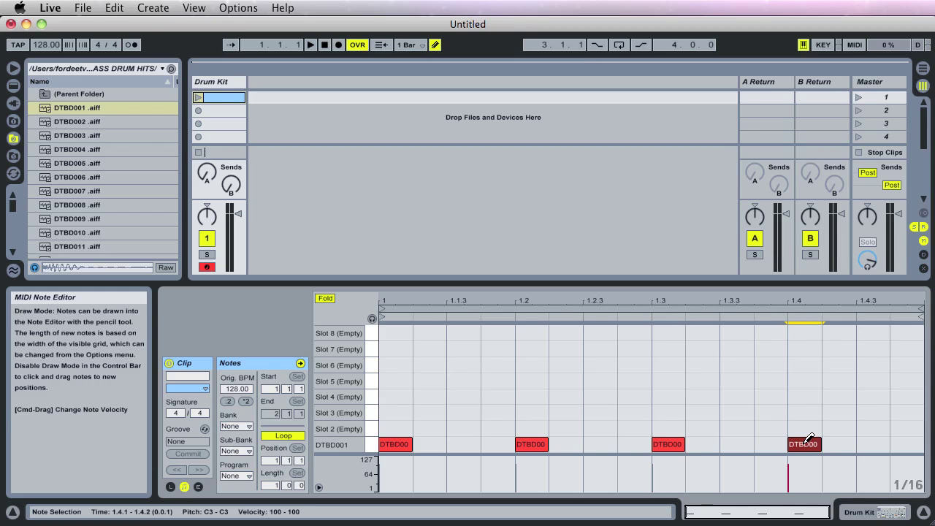
Redo the beat 1.4 kick note and remove a stray extra note after it.
{"action": "left_click", "coordinate": [809, 442]}
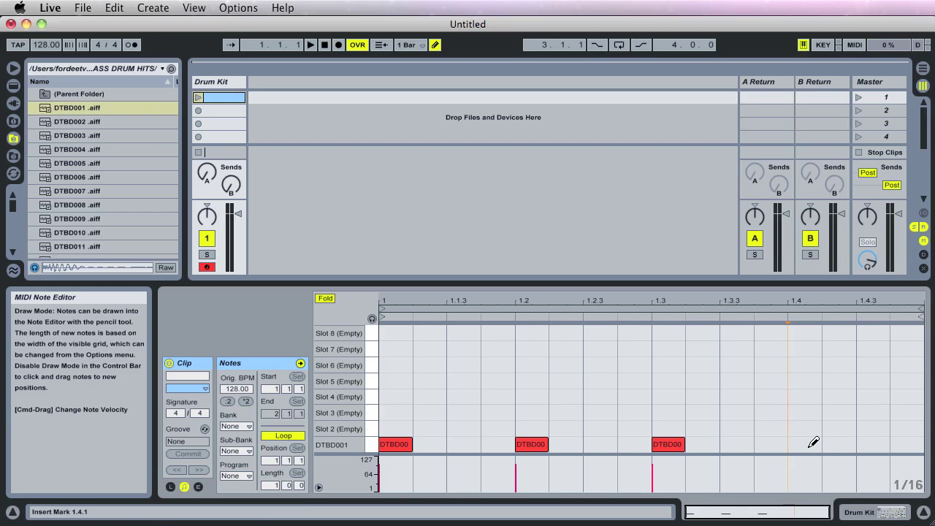
{"action": "right_click", "coordinate": [809, 447]}
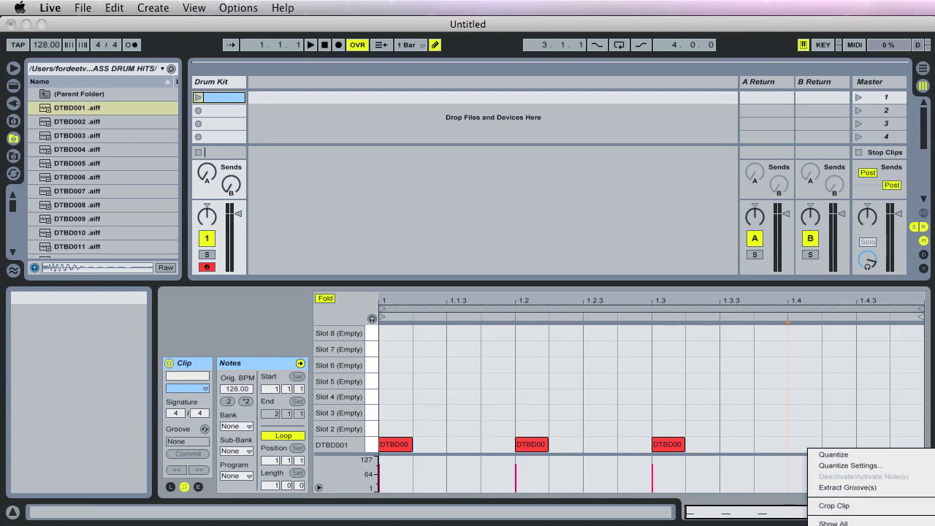
{"action": "left_click", "coordinate": [804, 464]}
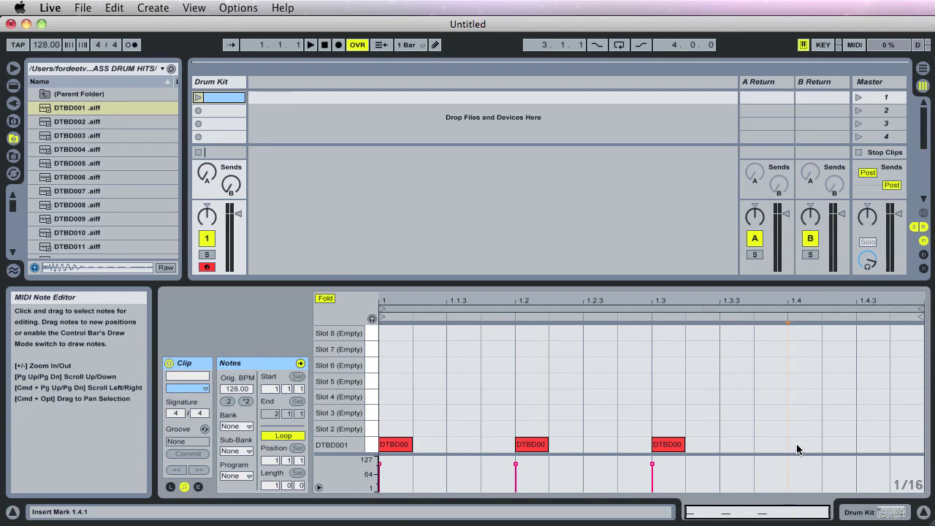
{"action": "double_click", "coordinate": [797, 447]}
{"action": "double_click", "coordinate": [846, 447]}
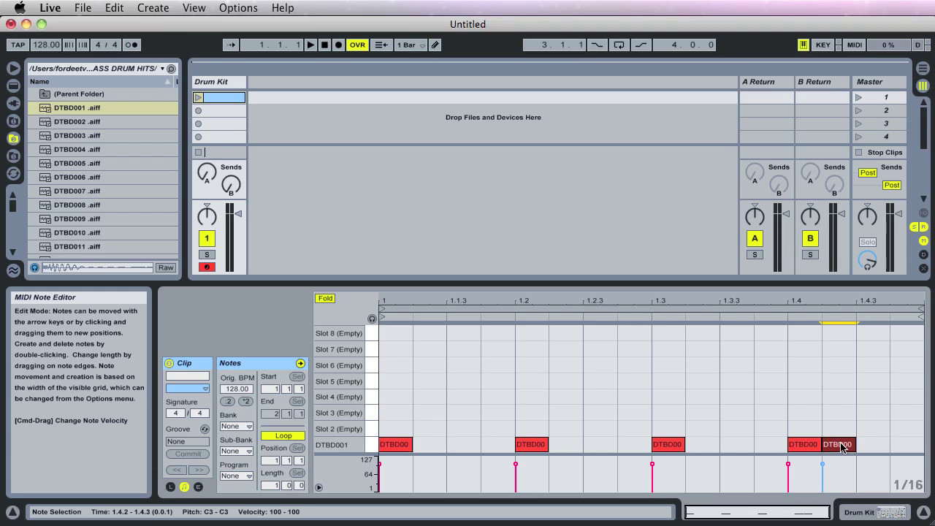
{"action": "double_click", "coordinate": [839, 446]}
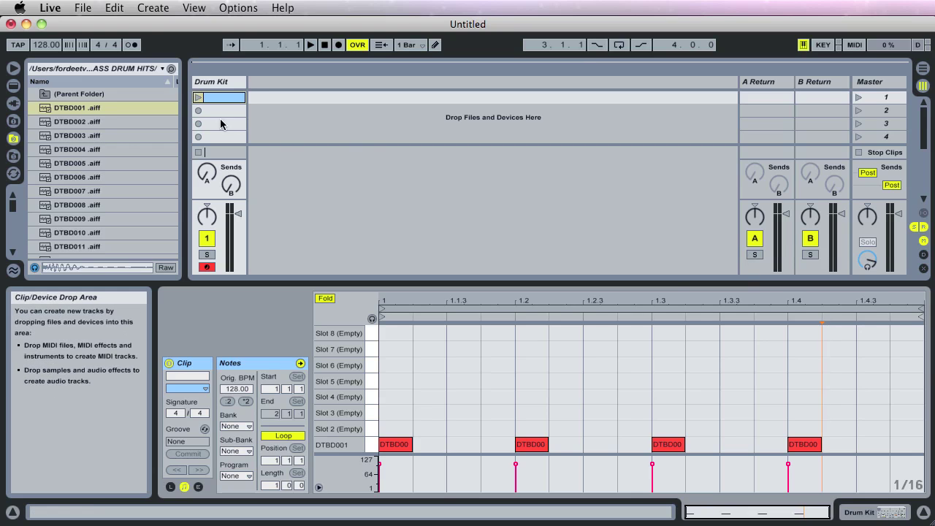
Launch the four-beat kick clip to hear it, then stop it.
{"action": "left_click", "coordinate": [198, 97]}
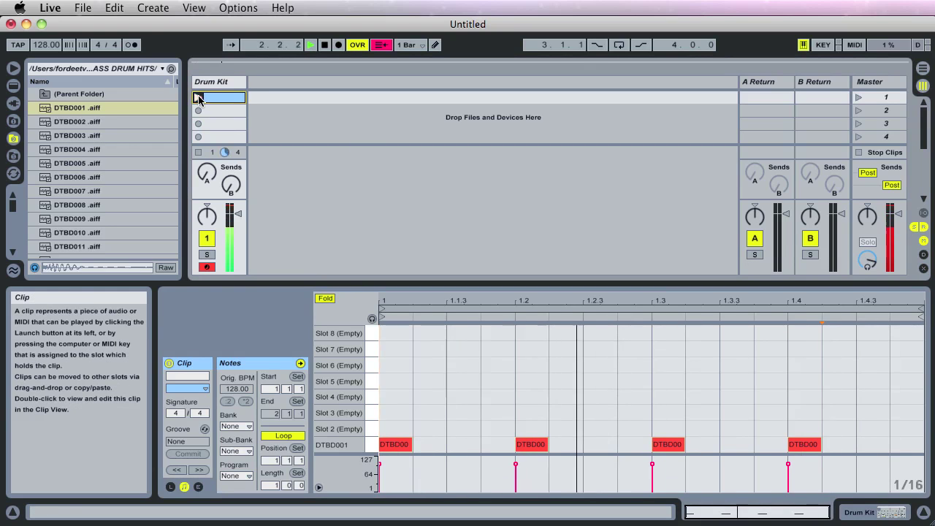
{"action": "double_click", "coordinate": [324, 44]}
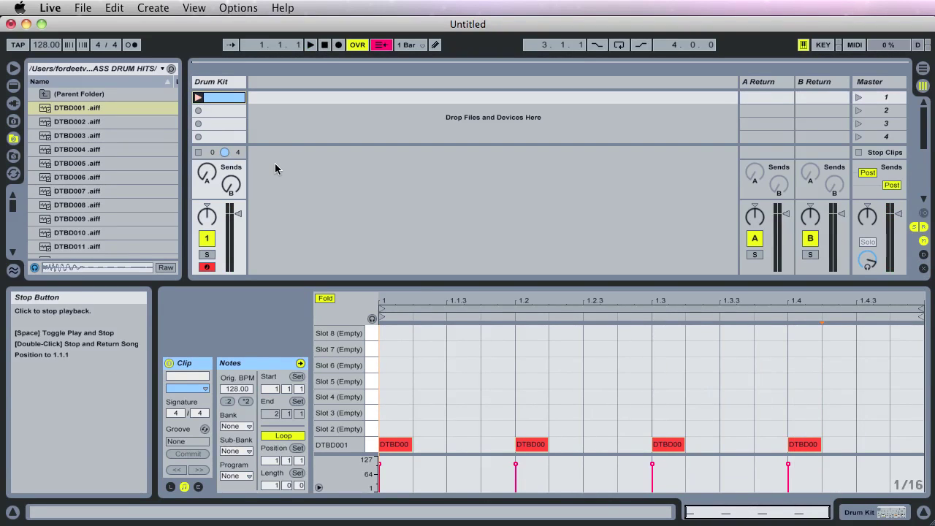
{"action": "left_click", "coordinate": [198, 153]}
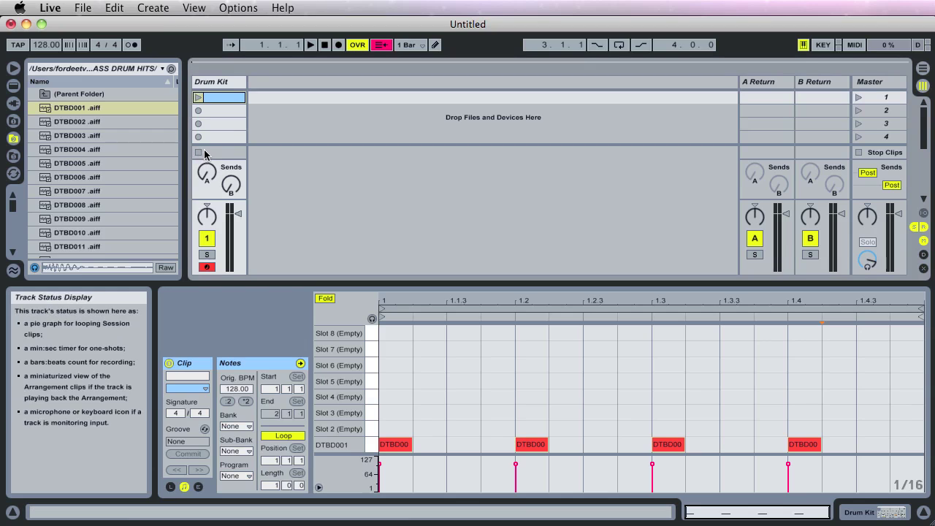
Bring Impulse back into view and open the SNARE HITS sample folder.
{"action": "left_click", "coordinate": [861, 512]}
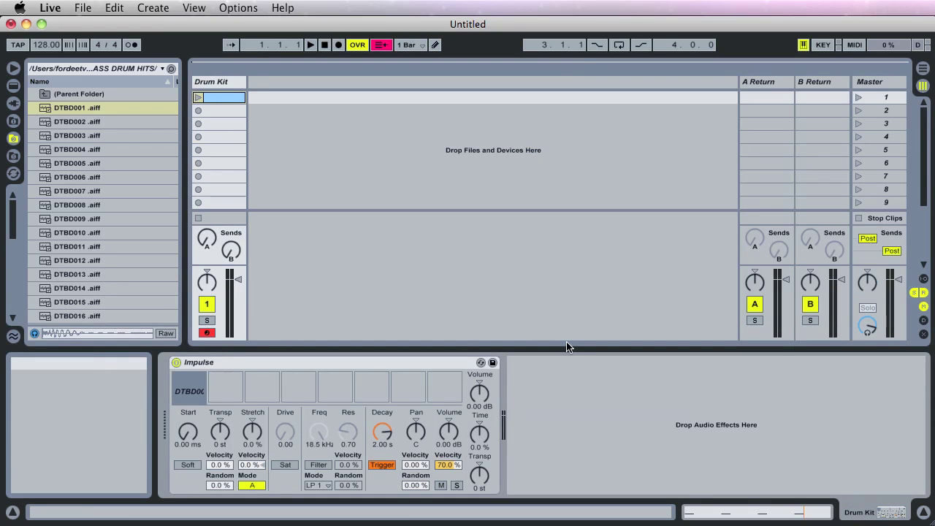
{"action": "double_click", "coordinate": [64, 94]}
{"action": "left_click", "coordinate": [63, 165]}
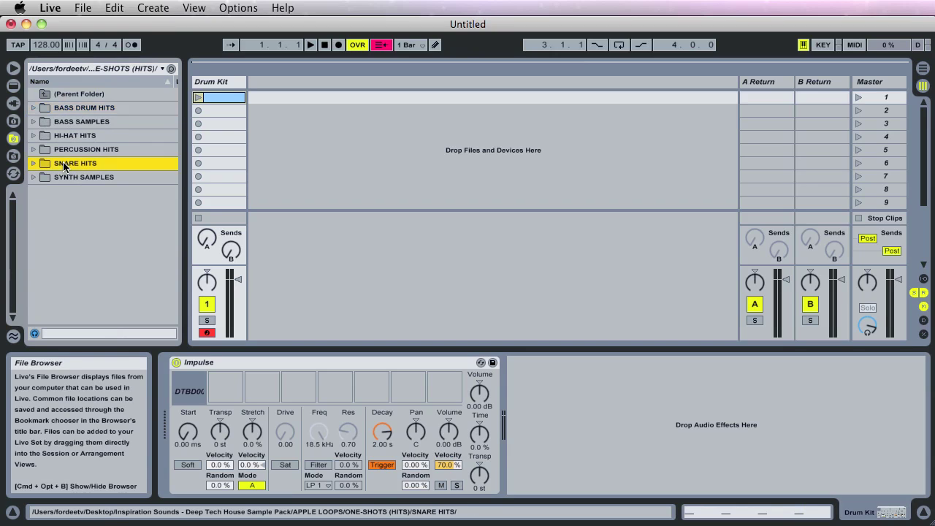
{"action": "double_click", "coordinate": [63, 165]}
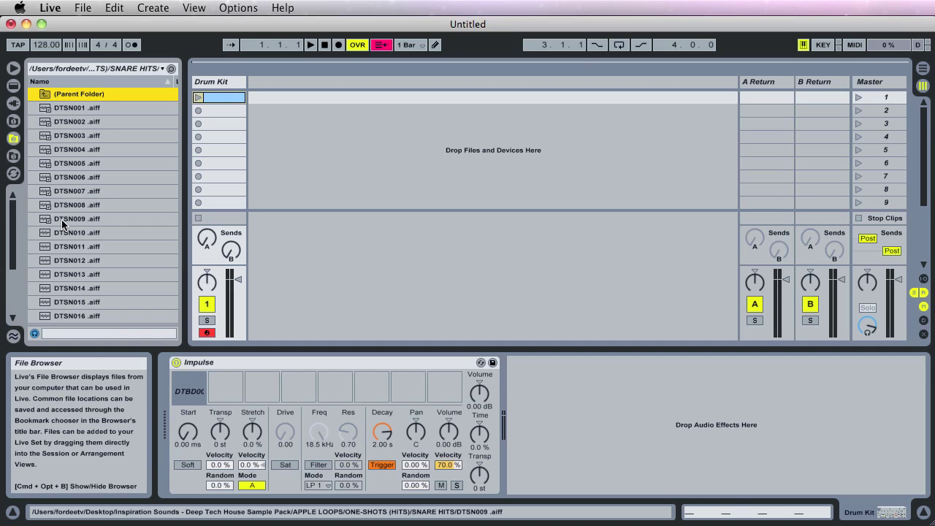
Preview snares DTSN009, DTSN007 and DTSN005, then load DTSN009 into Impulse's second slot.
{"action": "left_click", "coordinate": [63, 219]}
{"action": "left_click", "coordinate": [64, 188]}
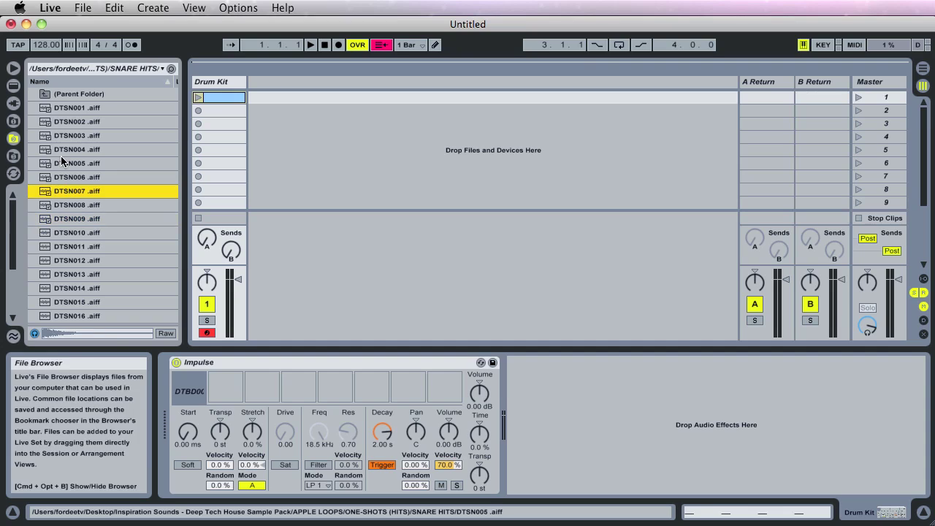
{"action": "left_click", "coordinate": [61, 160]}
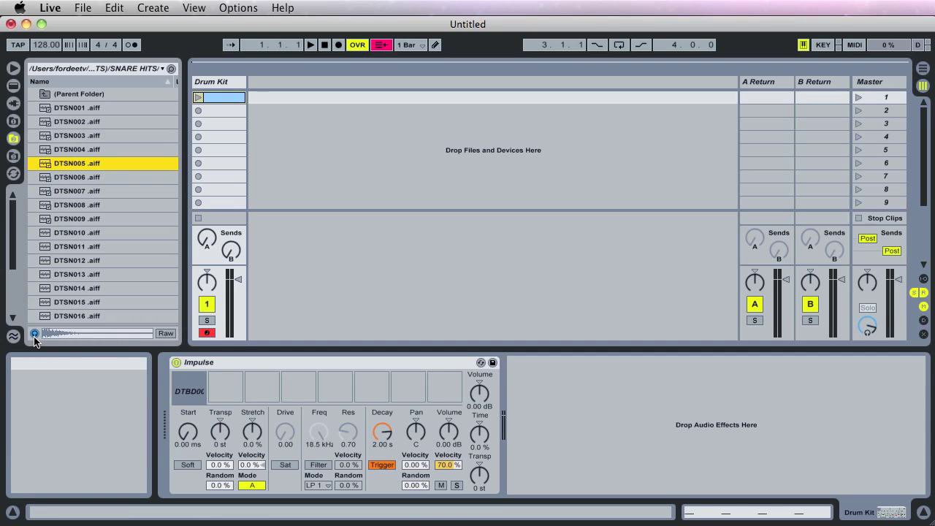
{"action": "left_click", "coordinate": [63, 222]}
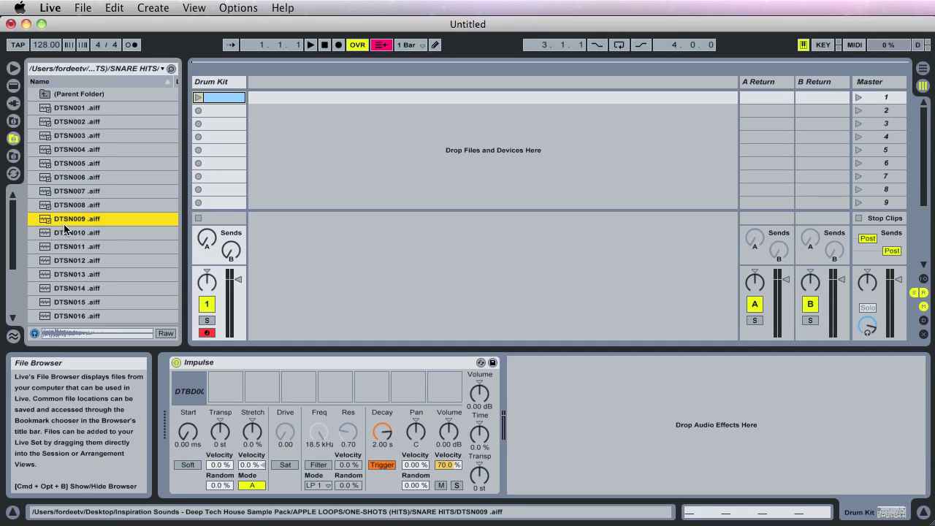
{"action": "left_click_drag", "start_coordinate": [59, 223], "coordinate": [220, 385]}
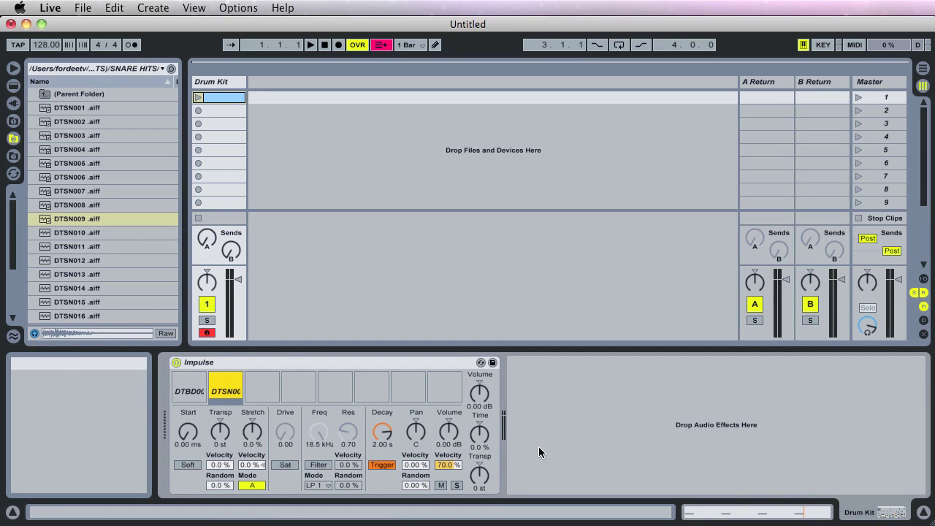
In the clip's note editor, add DTSN009 snare notes on beats 1.2 and 1.4.
{"action": "left_click", "coordinate": [712, 515]}
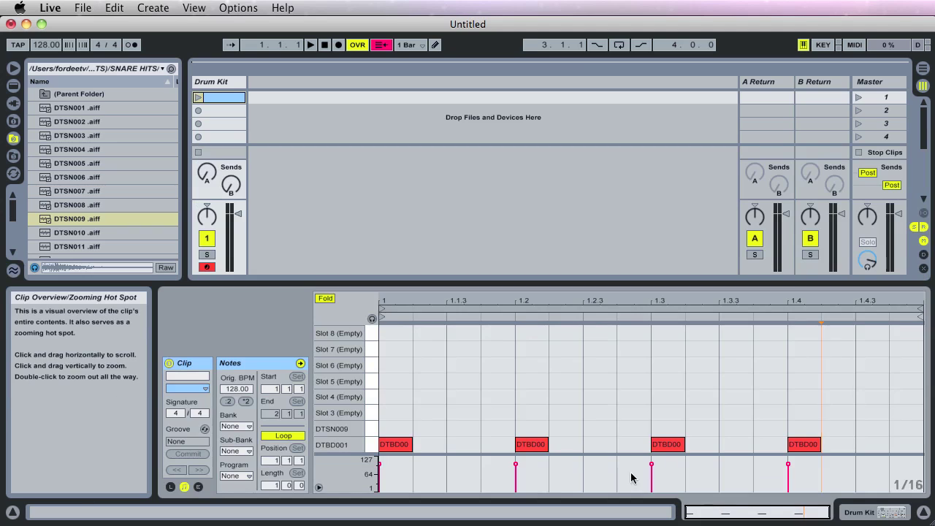
{"action": "left_click", "coordinate": [372, 445]}
{"action": "double_click", "coordinate": [534, 429]}
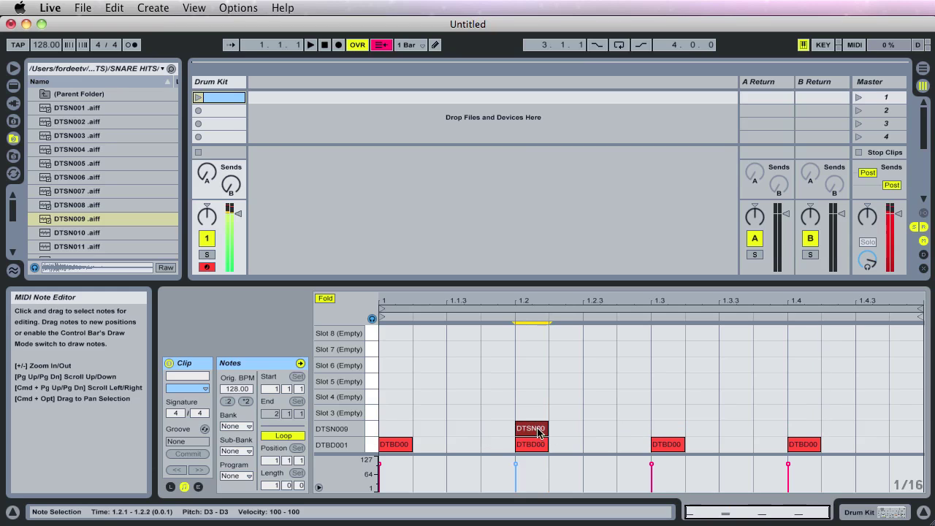
{"action": "double_click", "coordinate": [802, 430]}
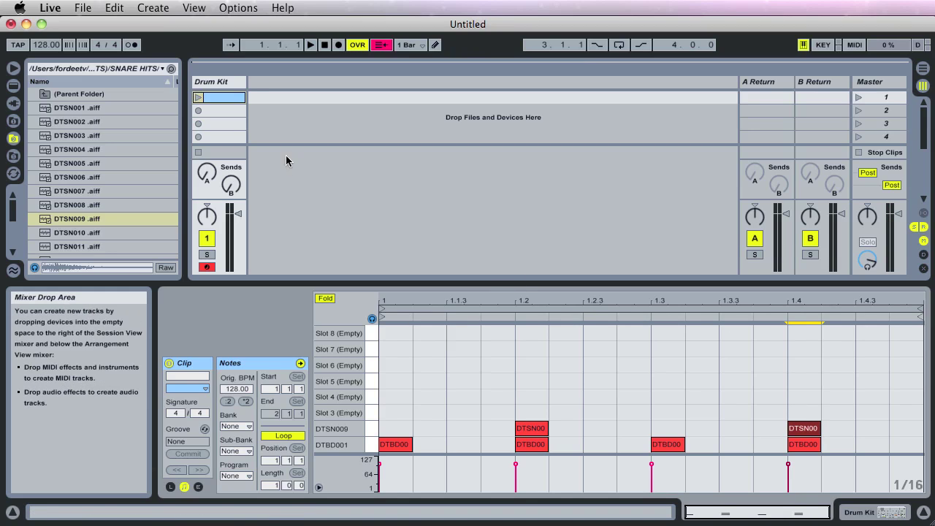
Play the clip to hear kick and snare, stop it, and show Impulse again.
{"action": "left_click", "coordinate": [198, 98]}
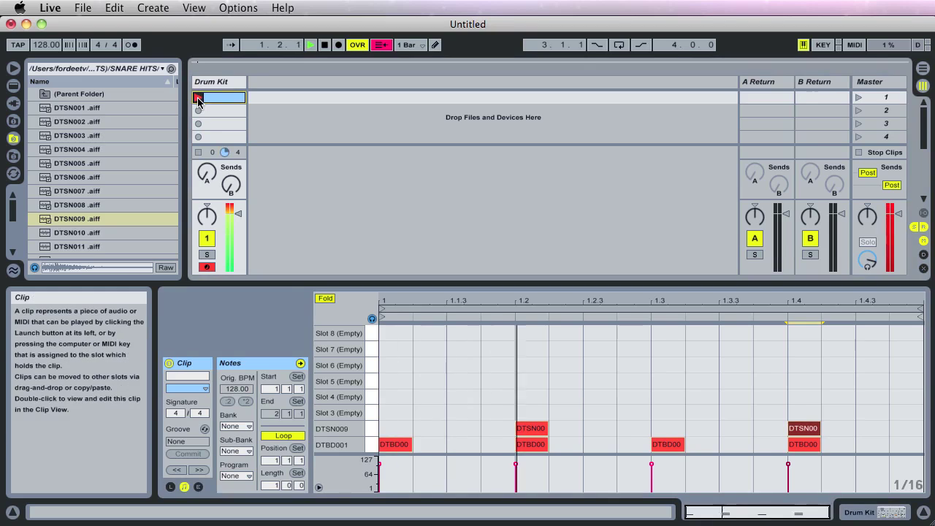
{"action": "left_click", "coordinate": [325, 45]}
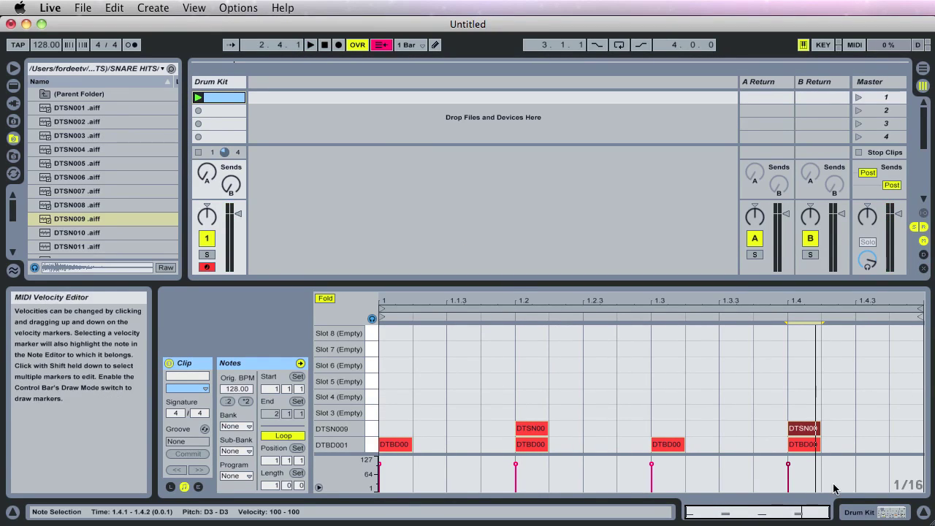
{"action": "left_click", "coordinate": [858, 511]}
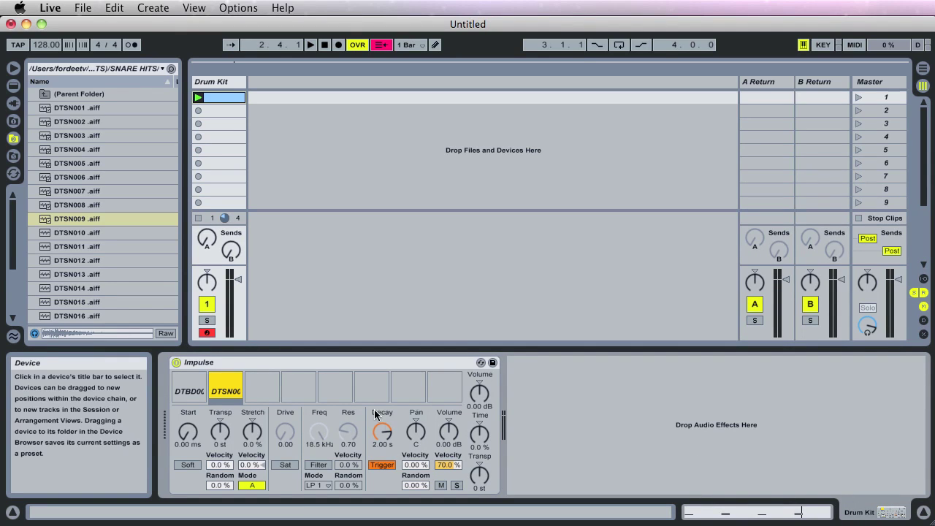
Lower the DTSN009 snare slot's volume in Impulse to -6.86 dB.
{"action": "left_click_drag", "start_coordinate": [447, 434], "coordinate": [448, 452]}
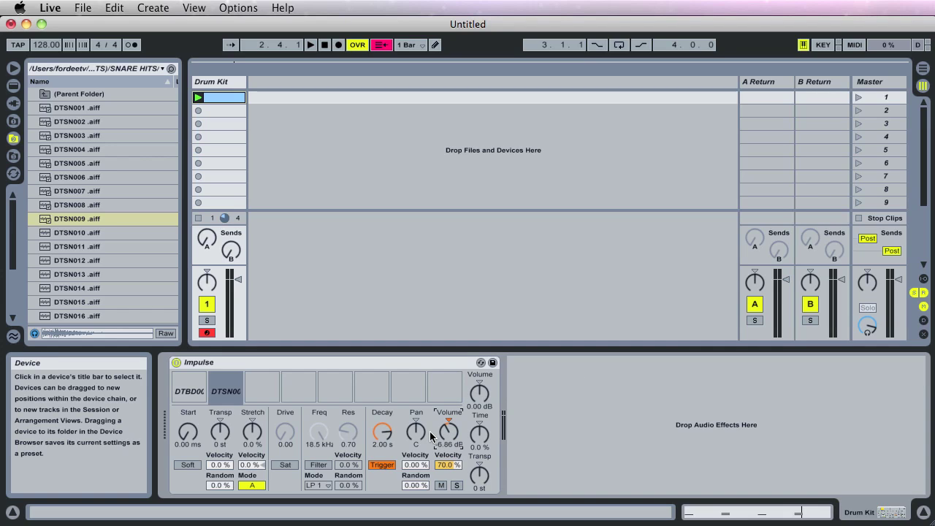
{"action": "mouse_move", "coordinate": [262, 384]}
{"action": "mouse_move", "coordinate": [293, 385]}
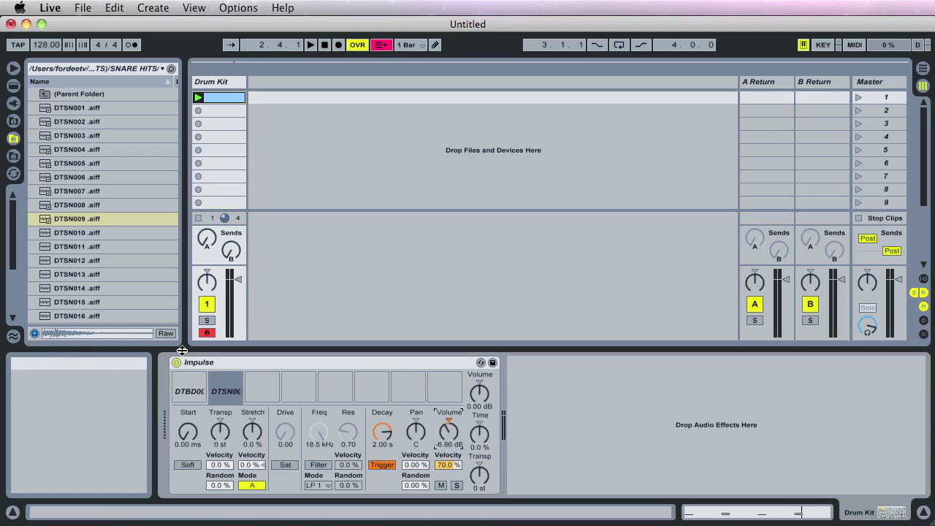
Load the DTOH023 open hi-hat from HI-HAT HITS into Impulse's third slot.
{"action": "double_click", "coordinate": [62, 96]}
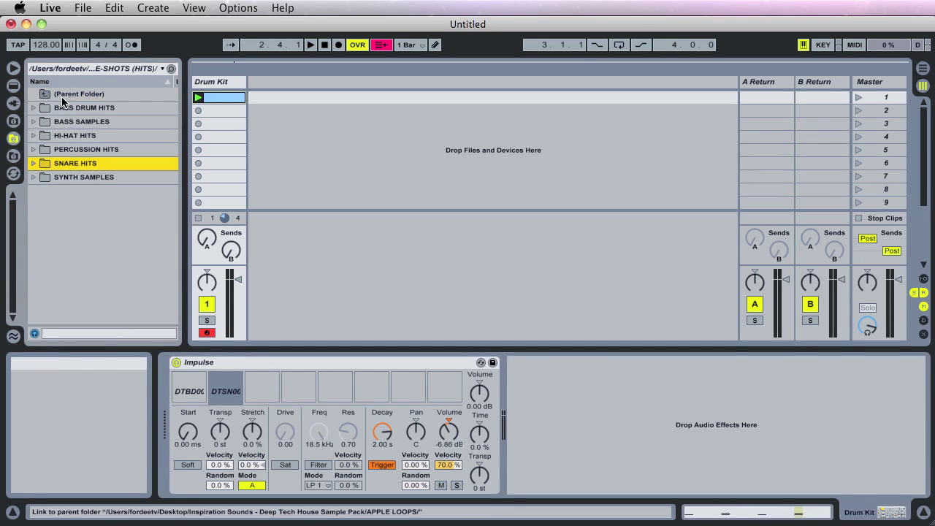
{"action": "double_click", "coordinate": [74, 138]}
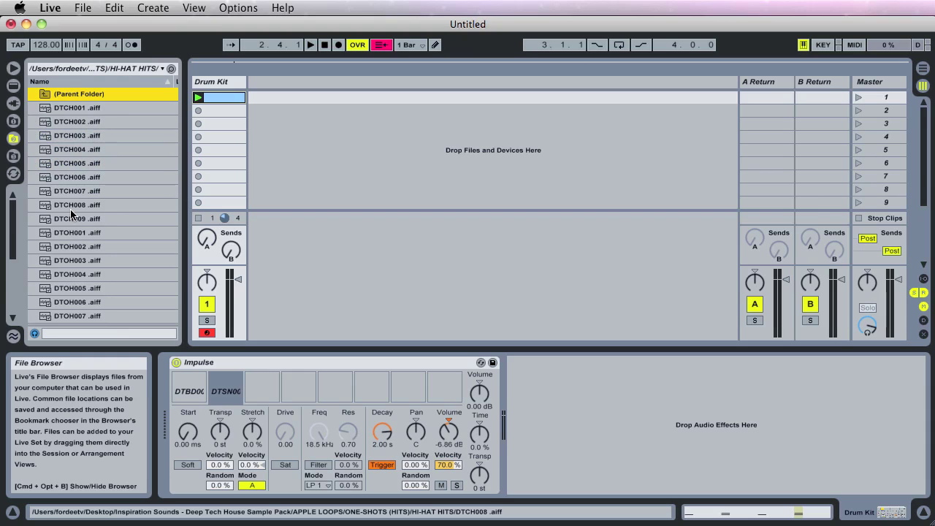
{"action": "scroll", "coordinate": [71, 209], "scroll_direction": "down", "scroll_amount": 5}
{"action": "scroll", "coordinate": [70, 214], "scroll_direction": "down", "scroll_amount": 3}
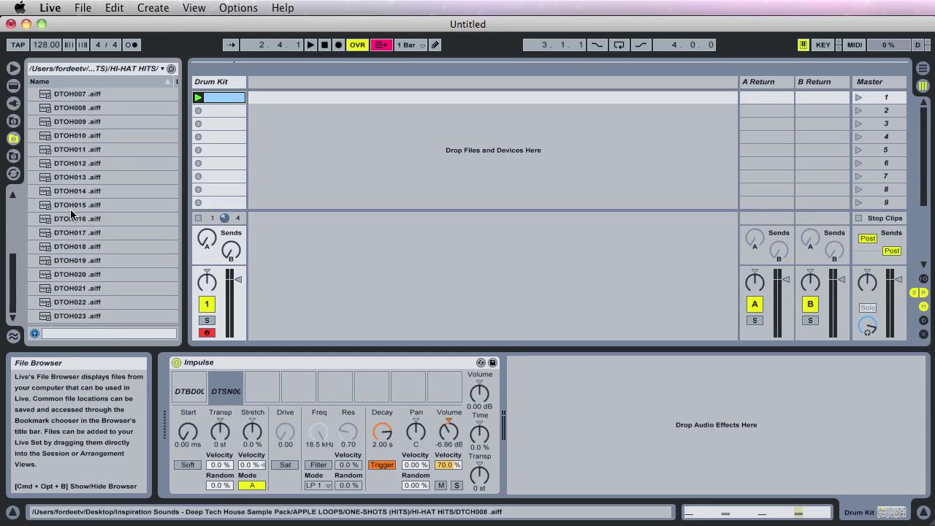
{"action": "left_click", "coordinate": [81, 317]}
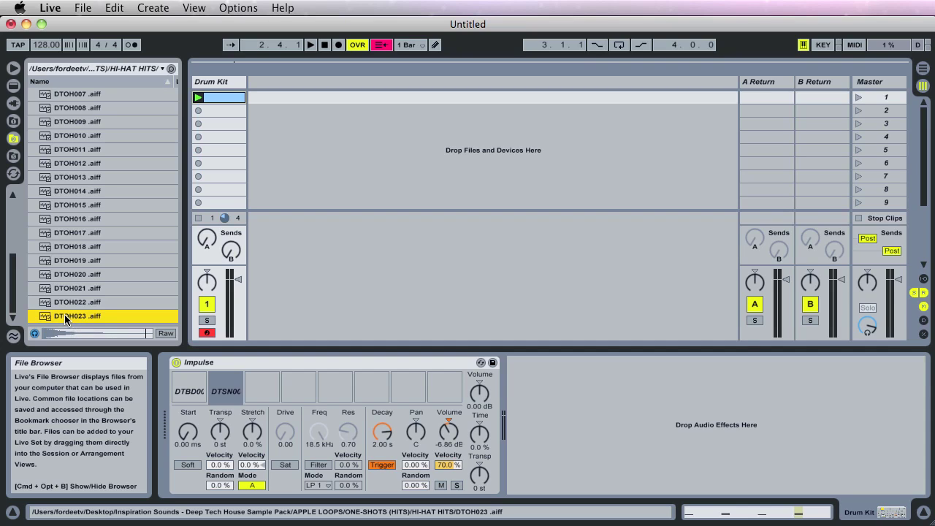
{"action": "left_click_drag", "start_coordinate": [63, 314], "coordinate": [262, 388]}
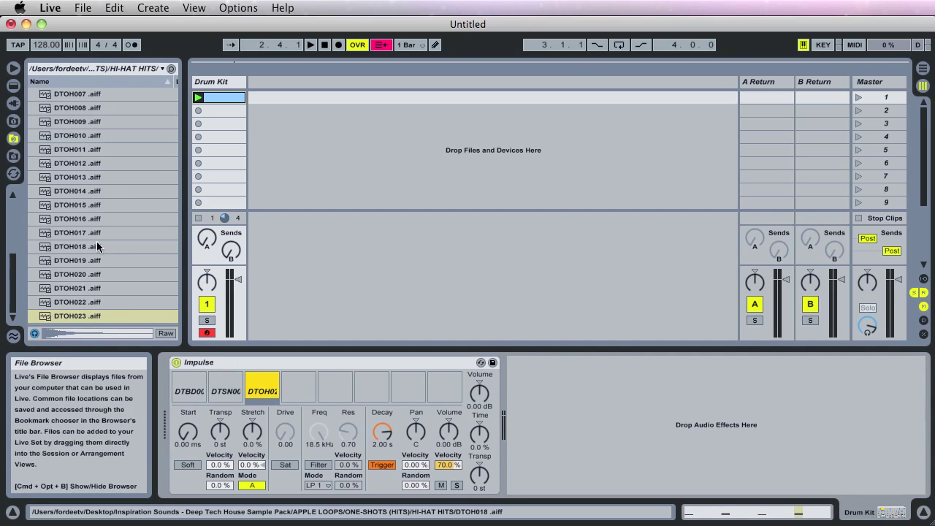
Load DTCH009 closed hi-hat into slots 4 and 5, then bring up the clip's notes.
{"action": "scroll", "coordinate": [108, 247], "scroll_direction": "up", "scroll_amount": 5}
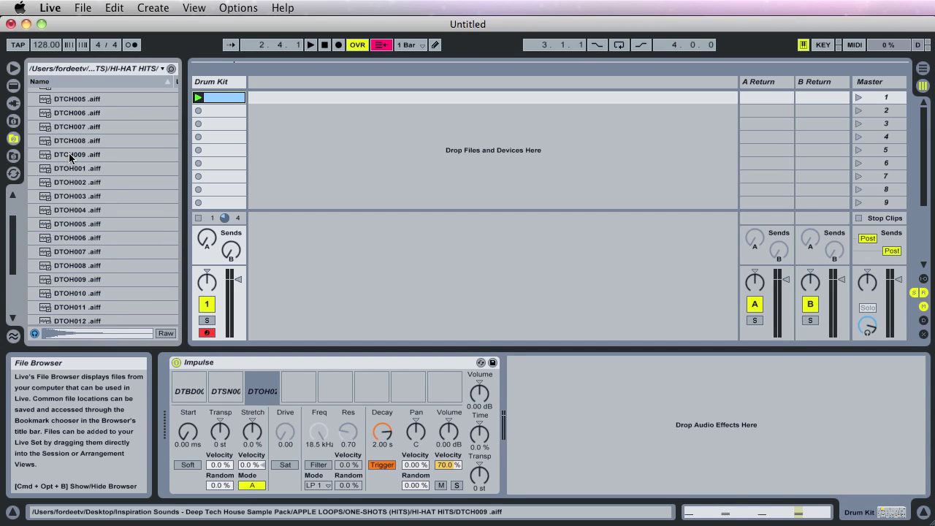
{"action": "left_click", "coordinate": [71, 157]}
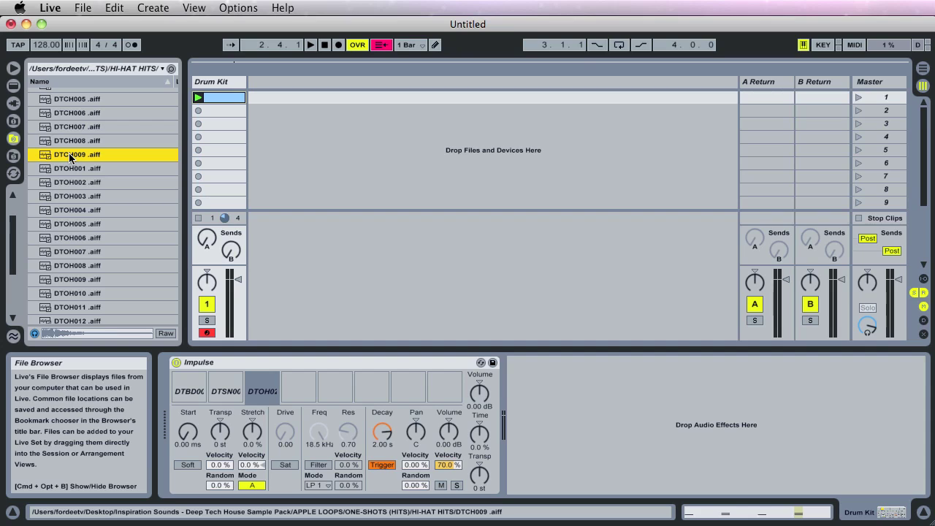
{"action": "left_click_drag", "start_coordinate": [70, 157], "coordinate": [298, 393]}
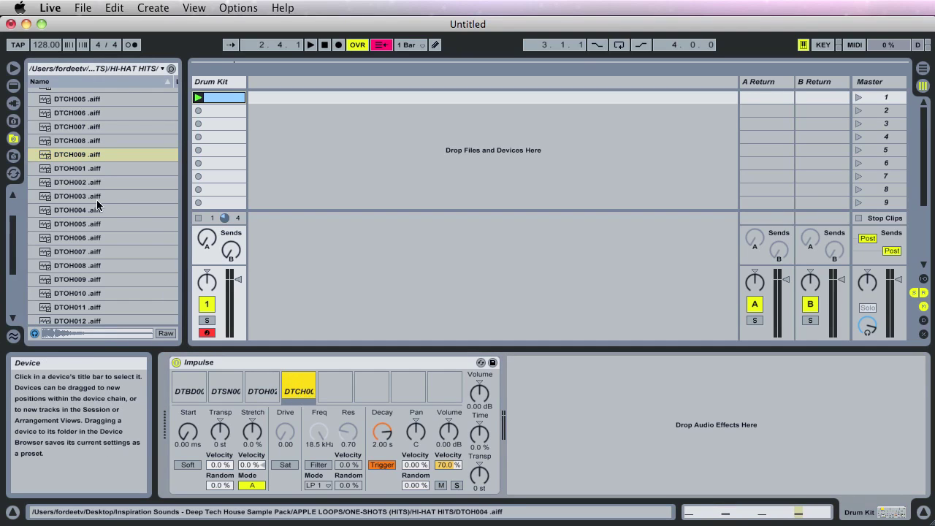
{"action": "left_click", "coordinate": [49, 159]}
{"action": "left_click_drag", "start_coordinate": [49, 158], "coordinate": [338, 393]}
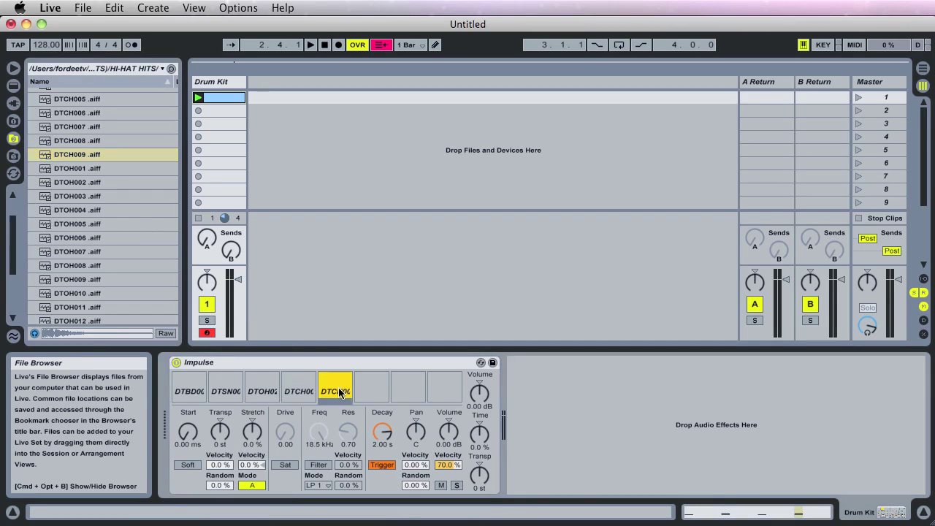
{"action": "left_click", "coordinate": [262, 378]}
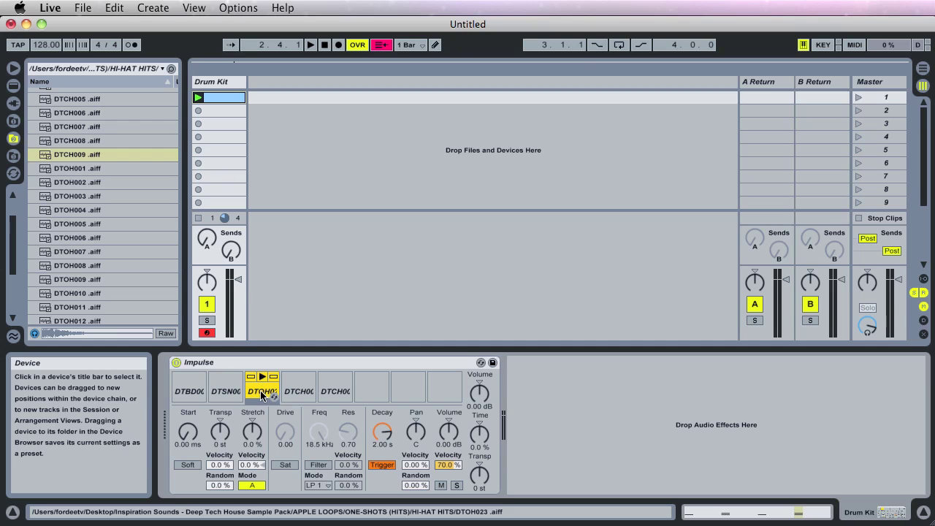
{"action": "left_click", "coordinate": [702, 510]}
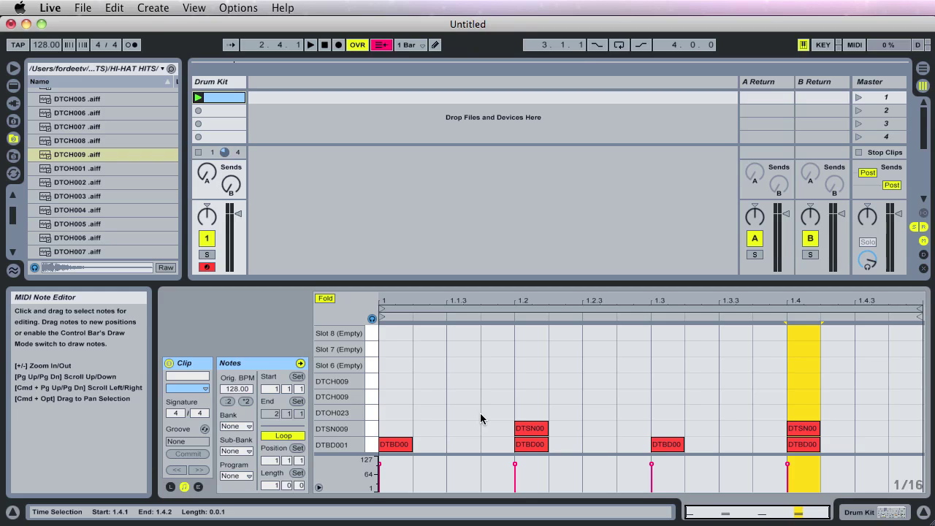
Add DTOH023 hi-hat notes at 1.1, 1.1.3, 1.2 and 1.2.3.
{"action": "left_click", "coordinate": [369, 413]}
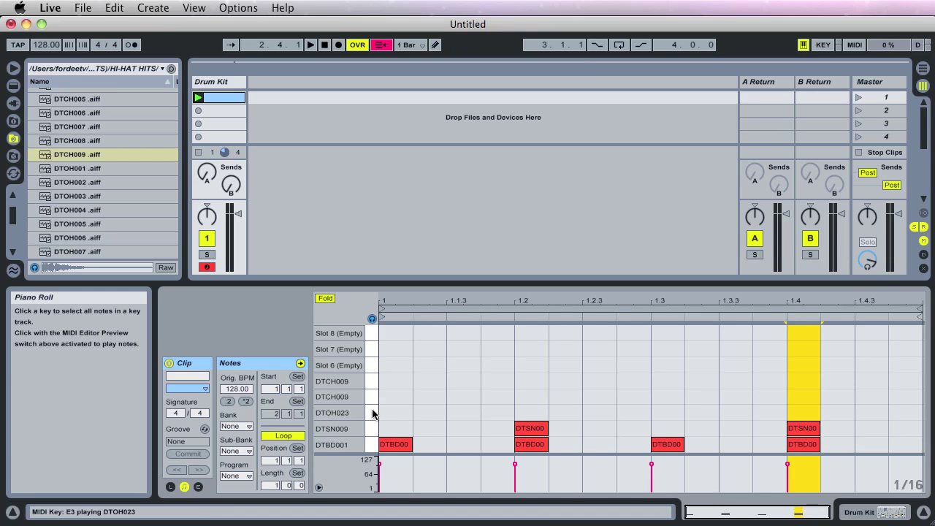
{"action": "double_click", "coordinate": [396, 413]}
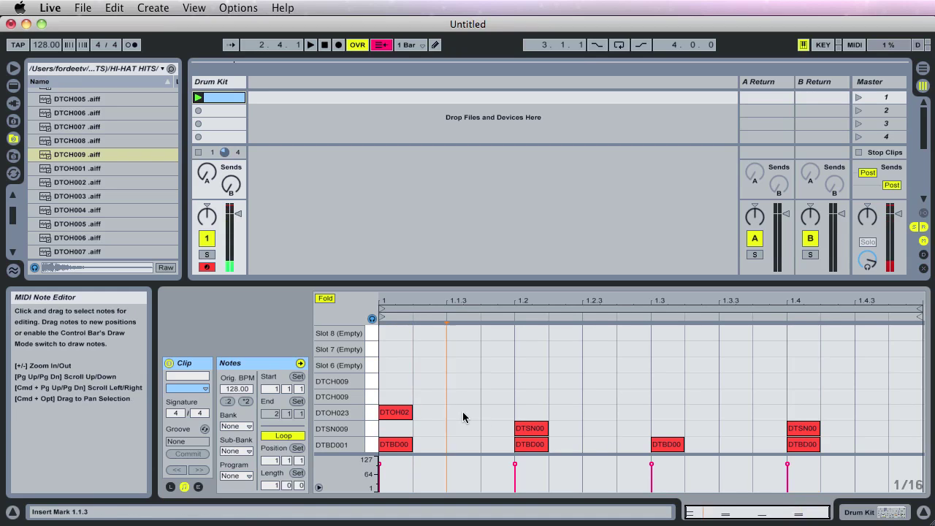
{"action": "double_click", "coordinate": [463, 412]}
{"action": "double_click", "coordinate": [532, 412]}
{"action": "double_click", "coordinate": [599, 413]}
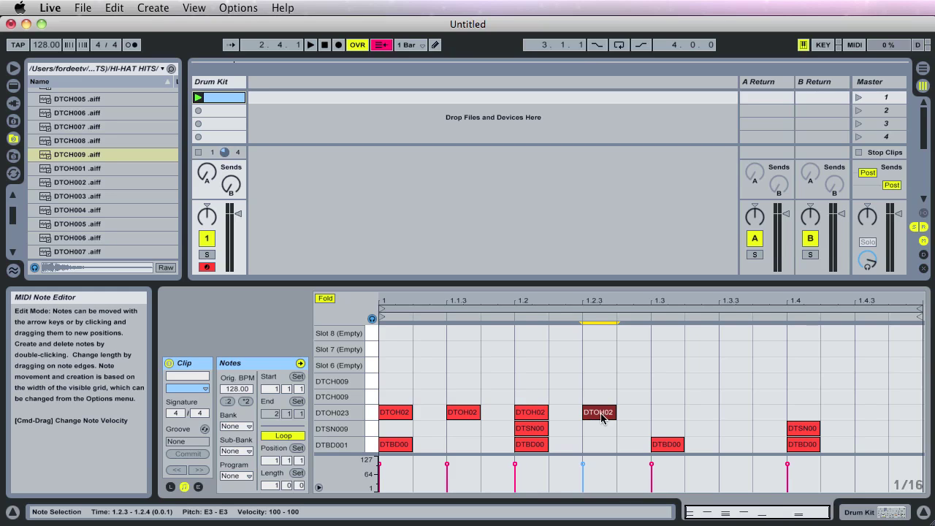
Play the pattern, then lower the DTOH023 slot's volume to about -7.4 dB.
{"action": "left_click", "coordinate": [309, 45]}
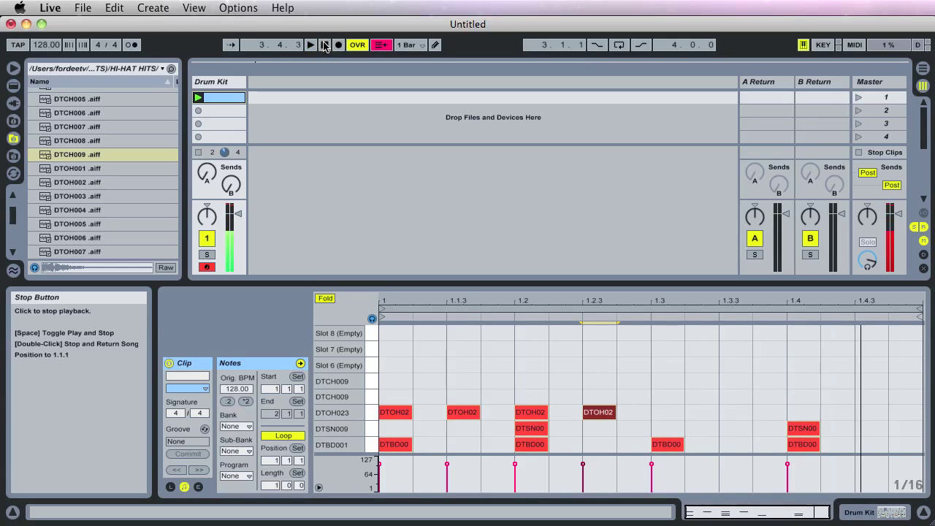
{"action": "left_click", "coordinate": [325, 45]}
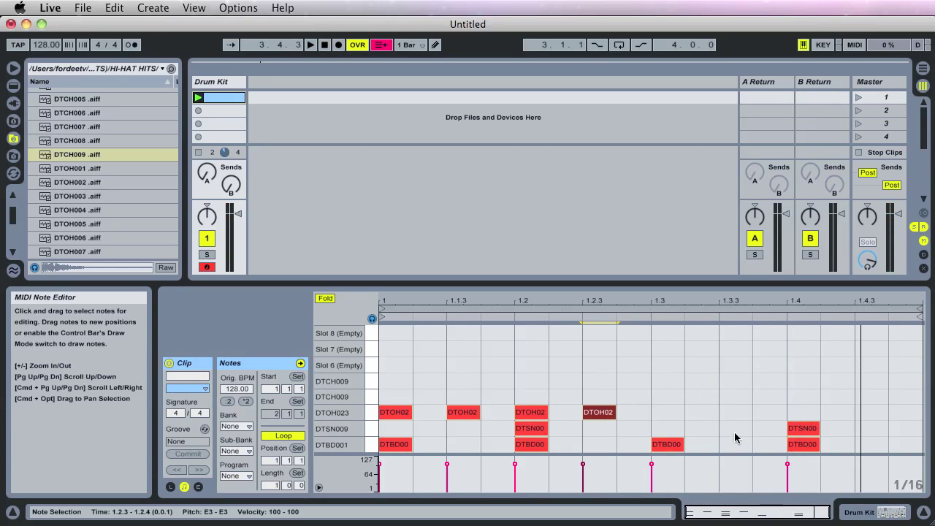
{"action": "left_click", "coordinate": [849, 514]}
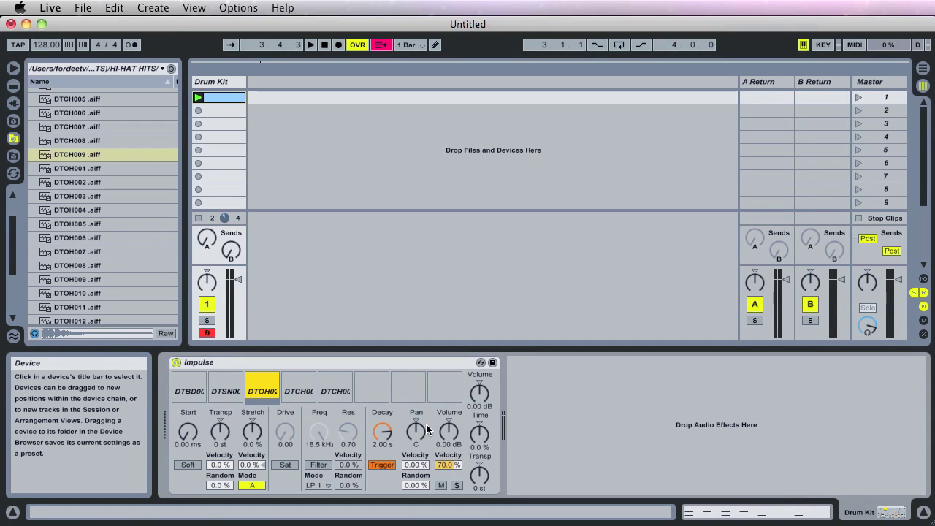
{"action": "left_click_drag", "start_coordinate": [447, 431], "coordinate": [447, 453]}
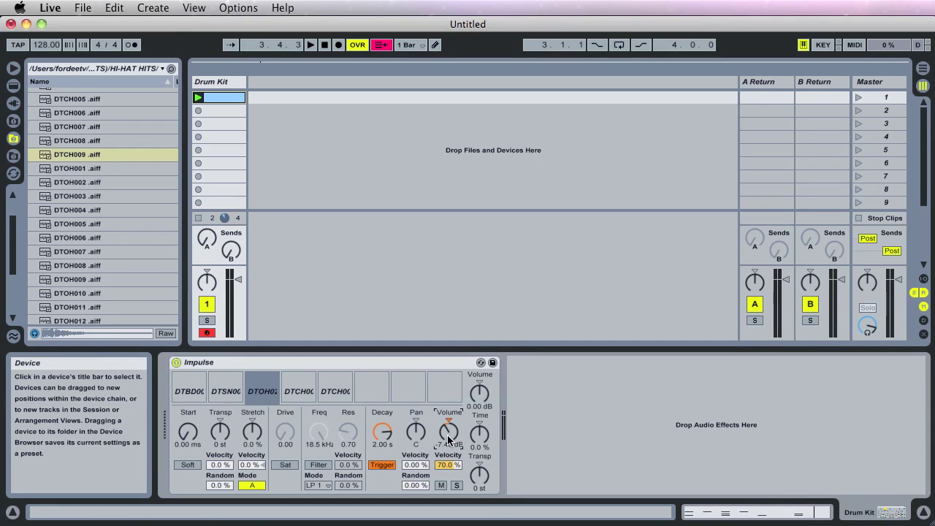